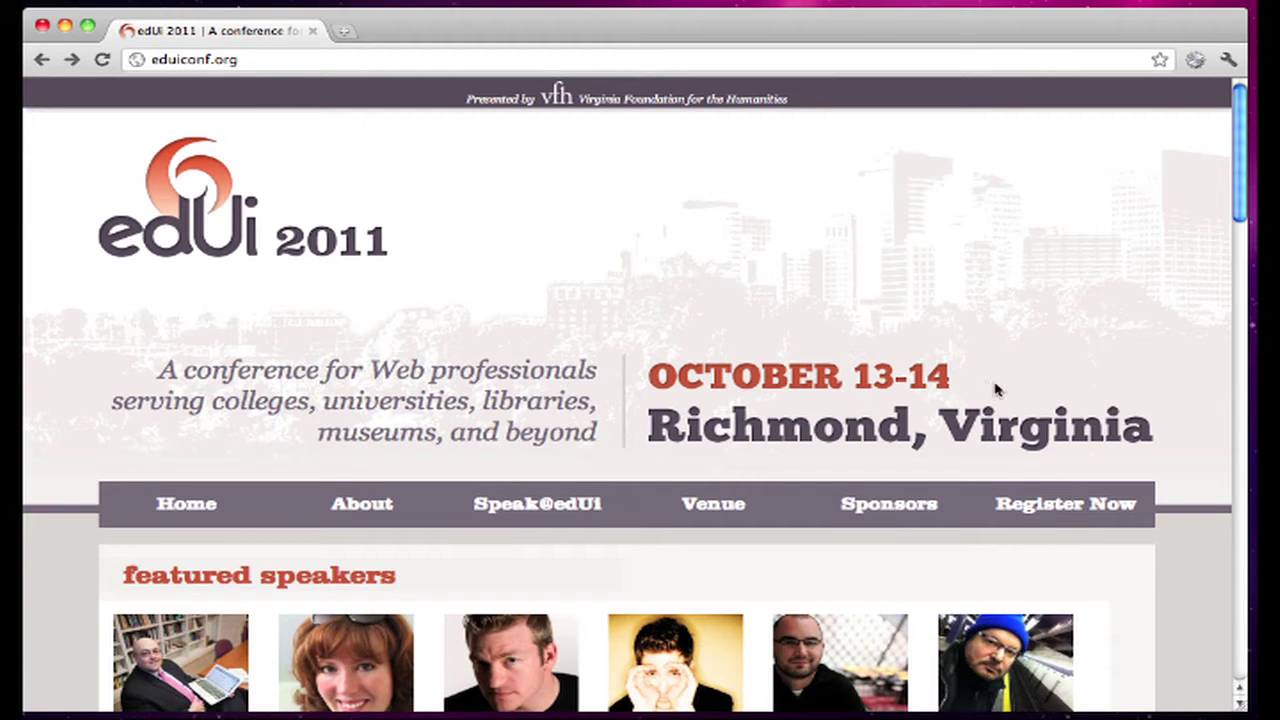
Go to the hipmunk.com website
left_click(320, 57)
type("hipm")
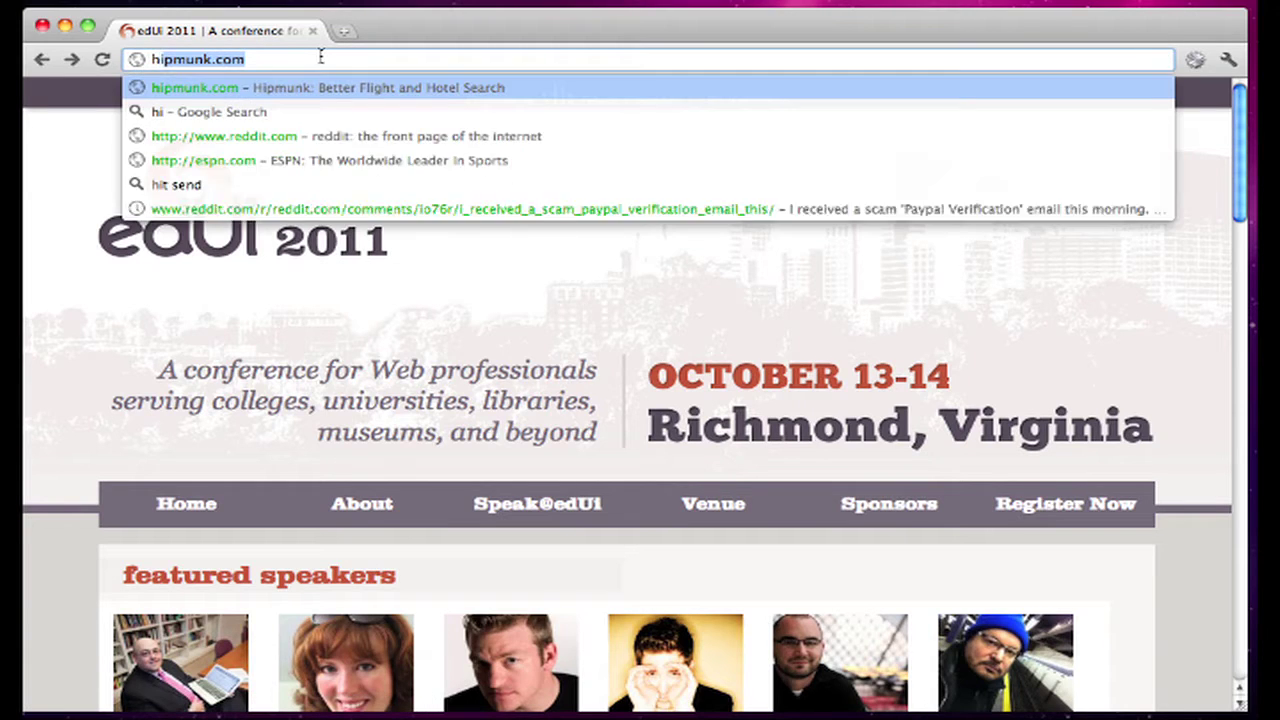
key("BackSpace")
type("unk.com")
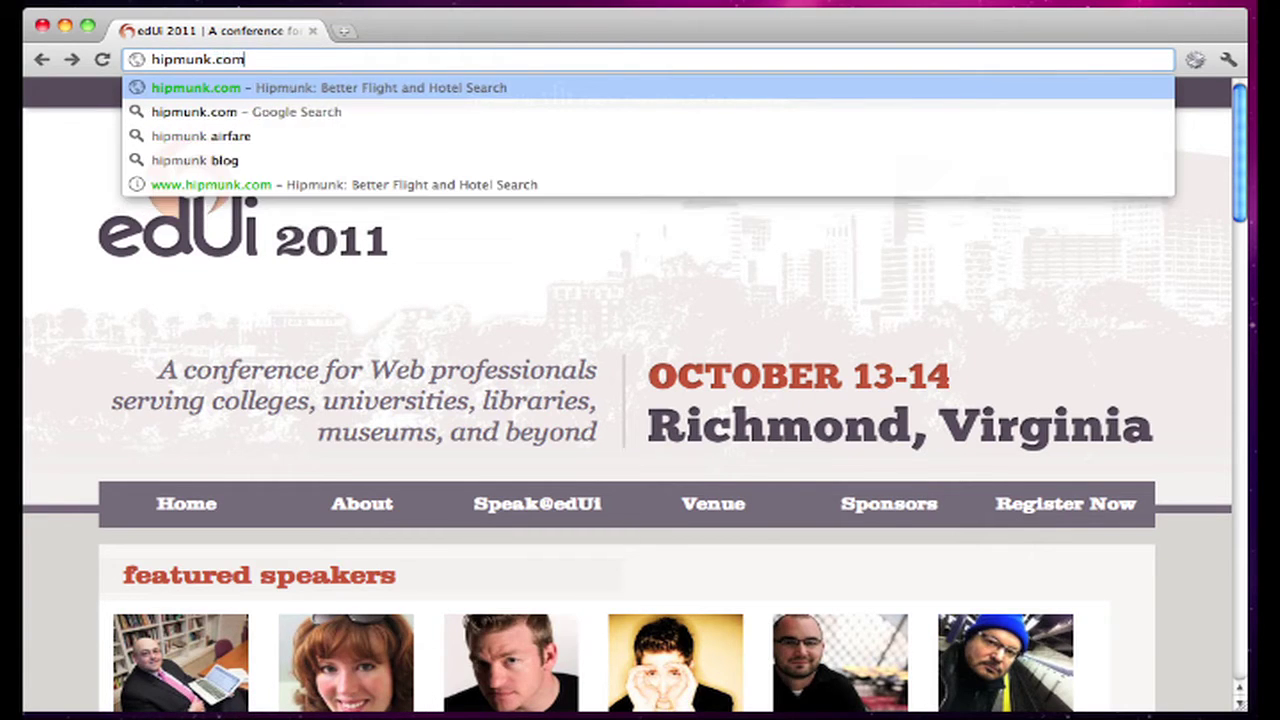
key("Return")
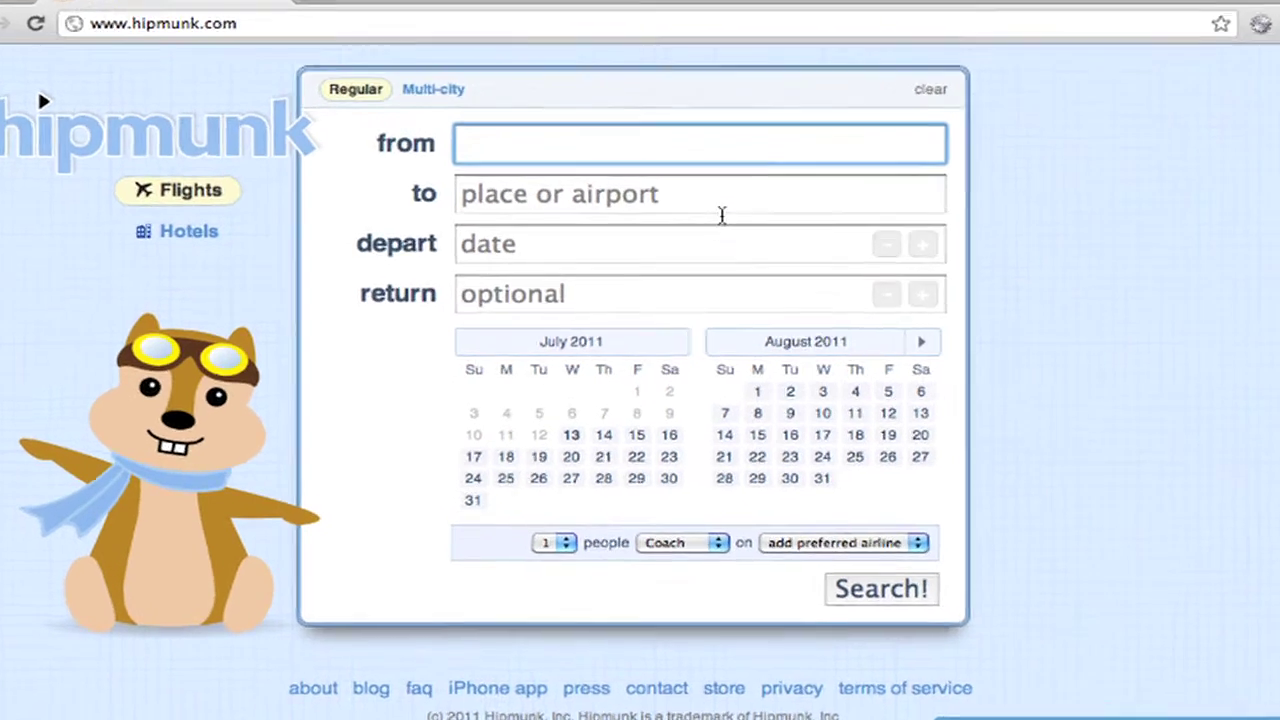
Set the flight's origin to LAN - Capital City - Lansing, MI by searching for "lansing"
type("lansing")
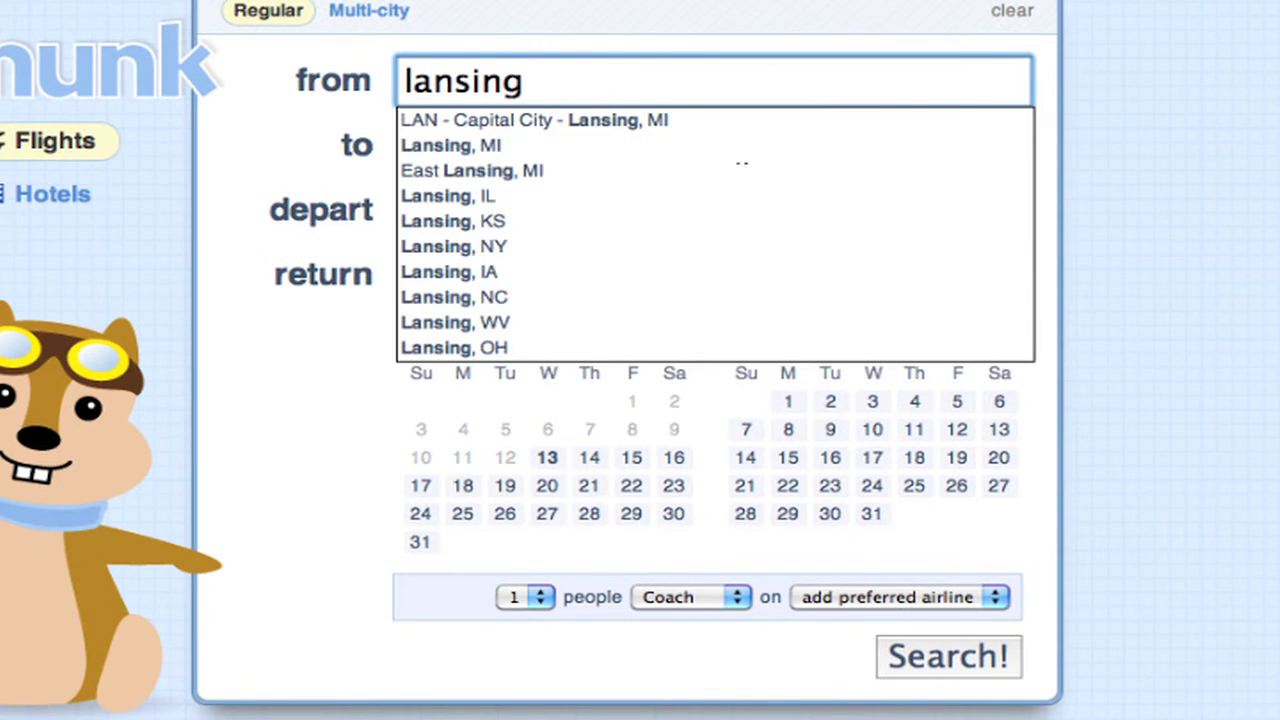
key("Down")
key("Return")
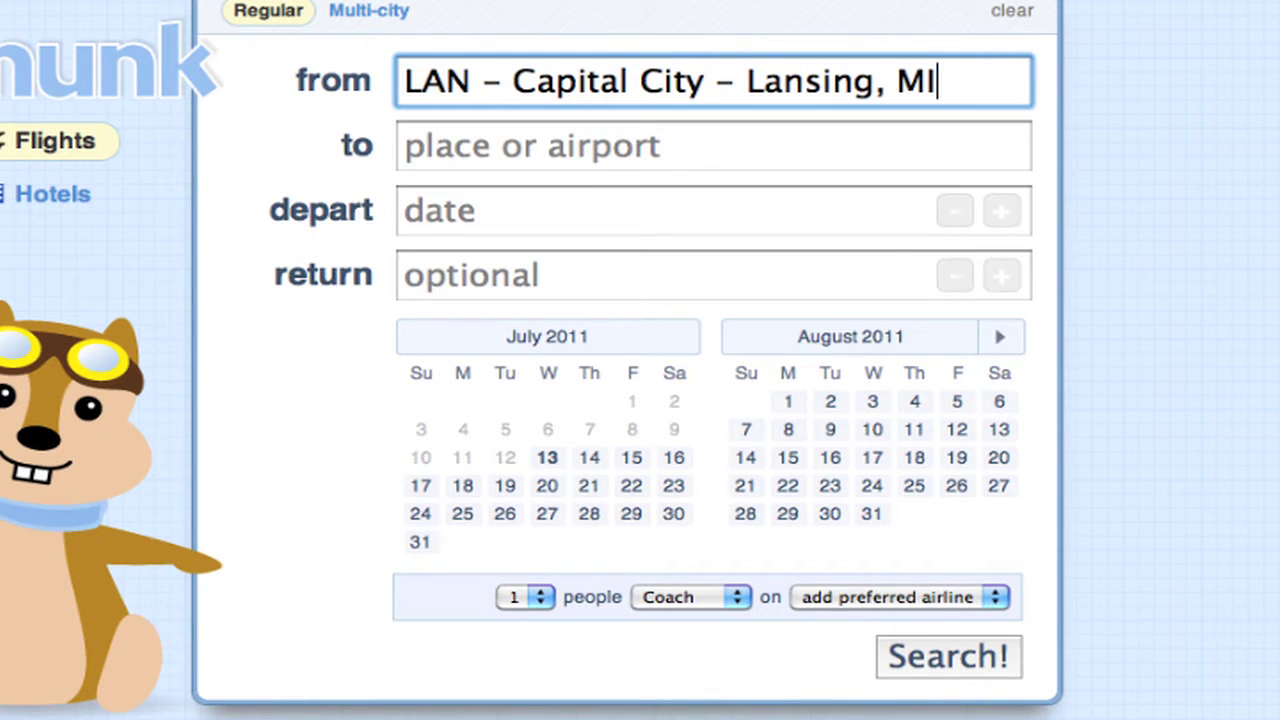
Set the flight's destination to RIC - Richmond International Airport by searching for "rich"
key("Tab")
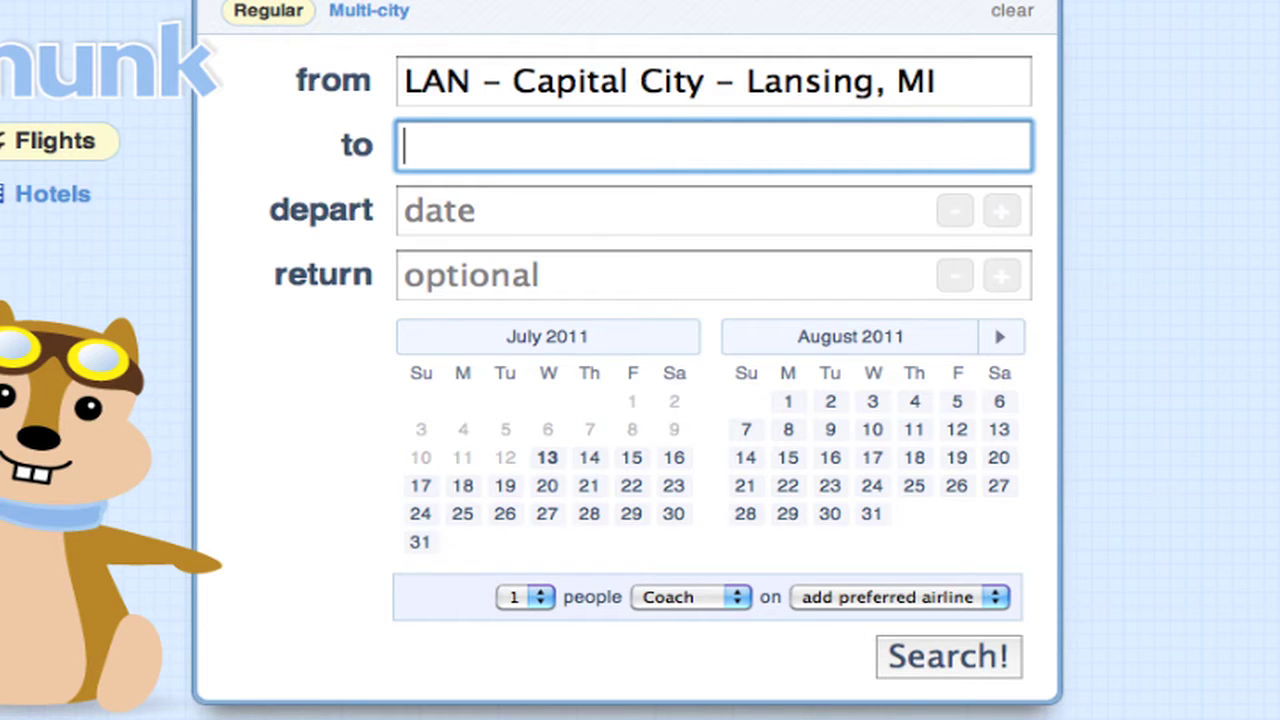
type("fir")
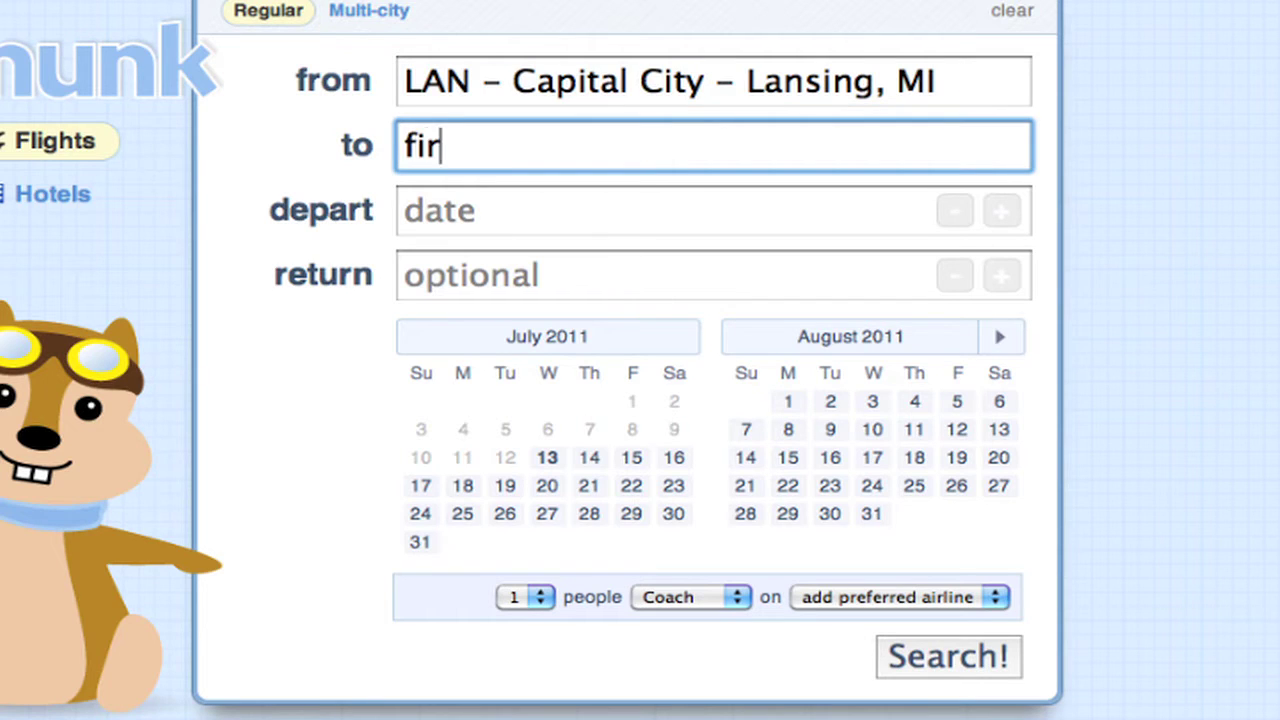
key("BackSpace")
key("BackSpace")
key("BackSpace")
type("rich")
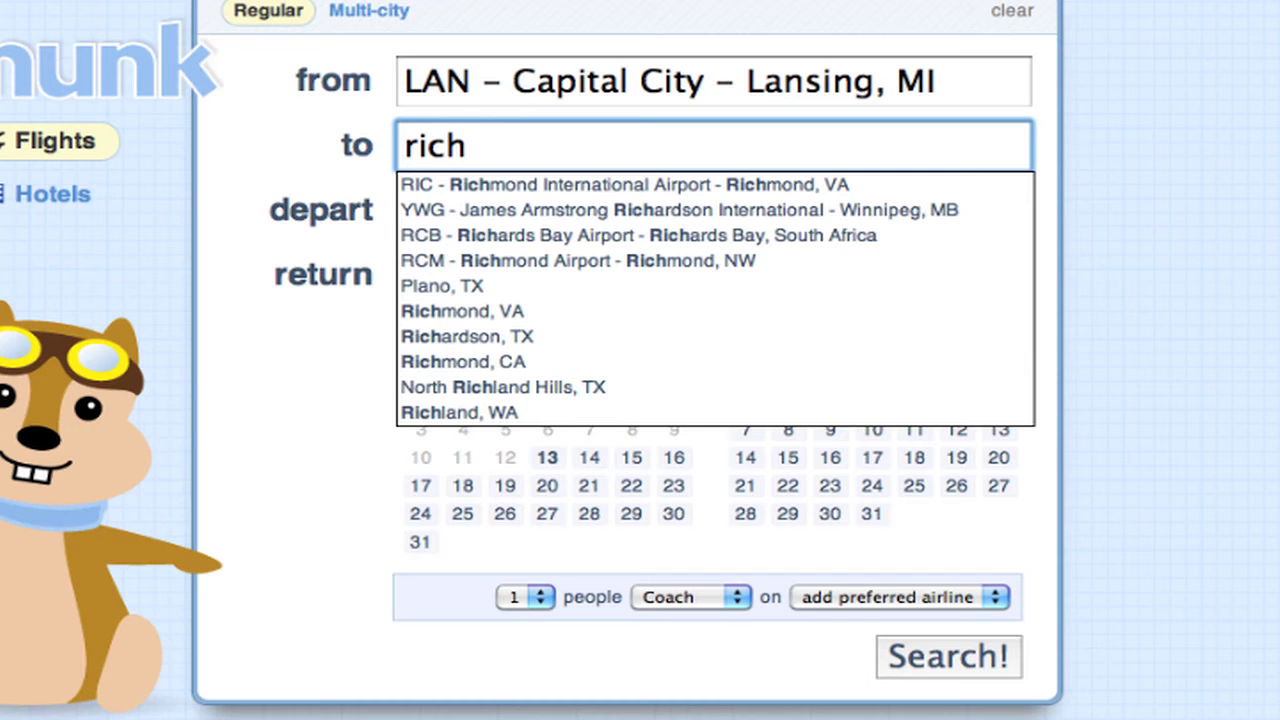
key("Down")
key("Down")
key("Down")
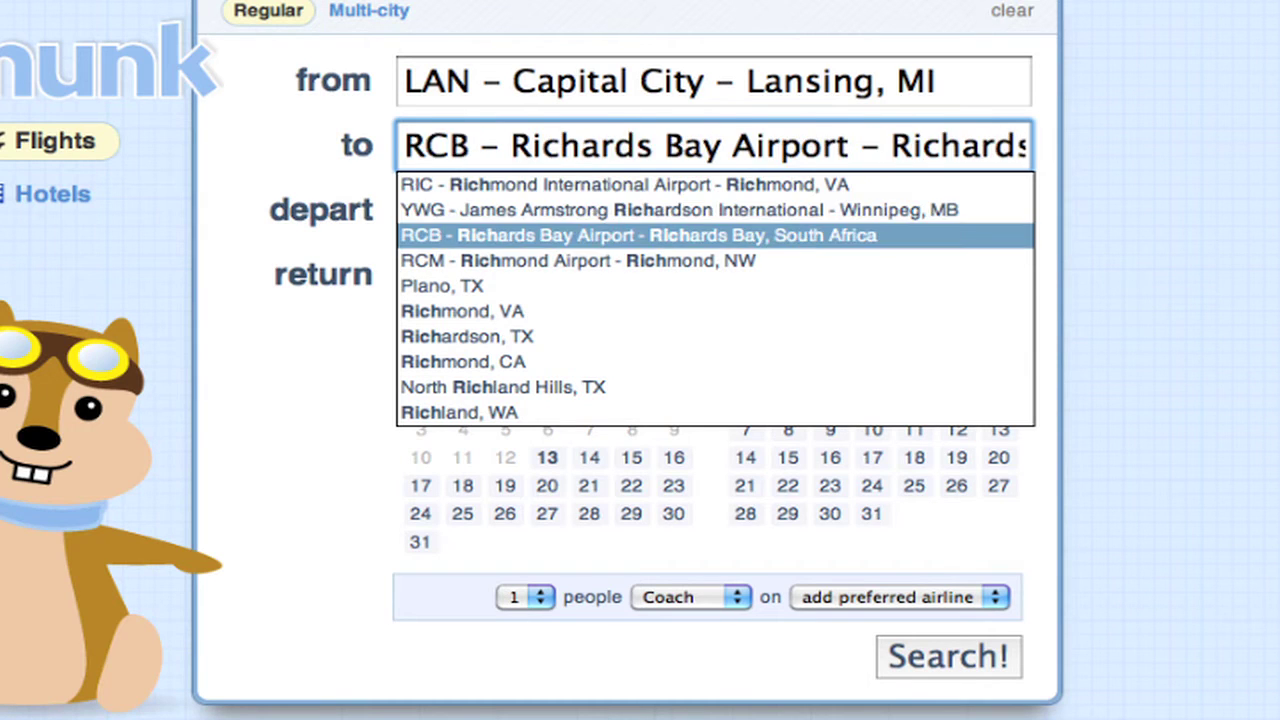
key("Up")
key("Up")
key("Down")
key("Down")
key("Down")
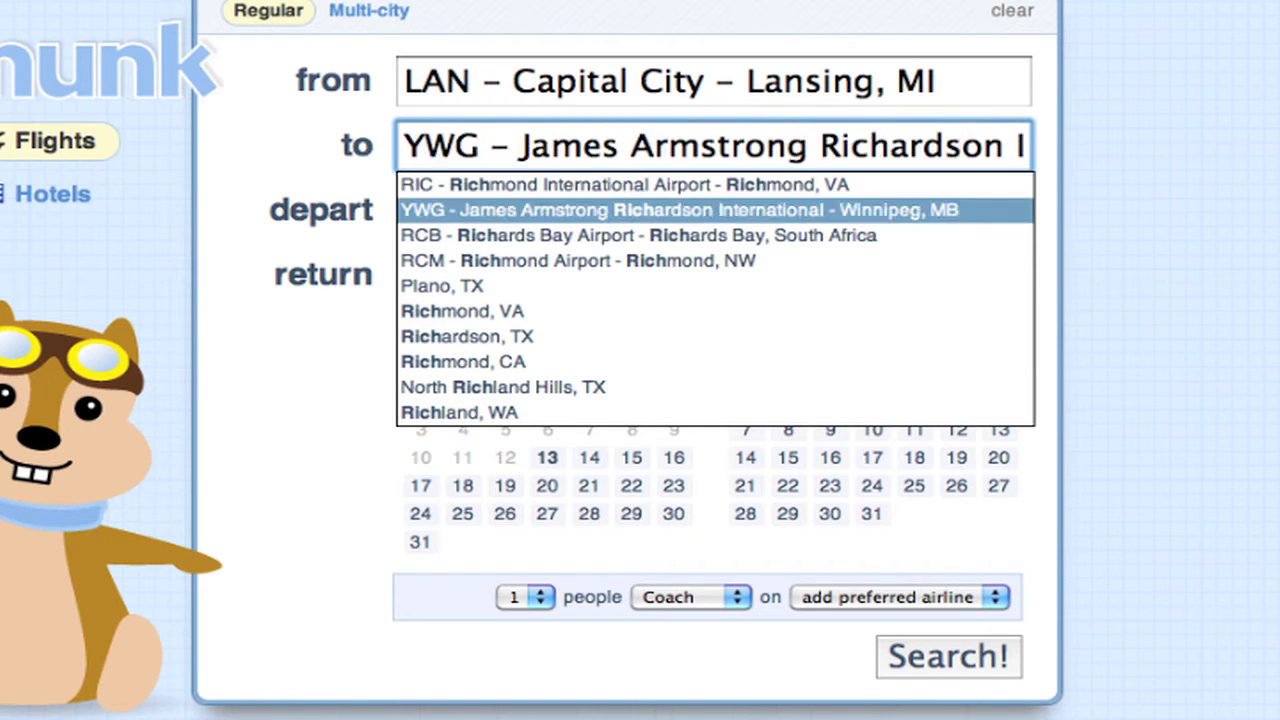
key("Up")
key("Up")
key("Up")
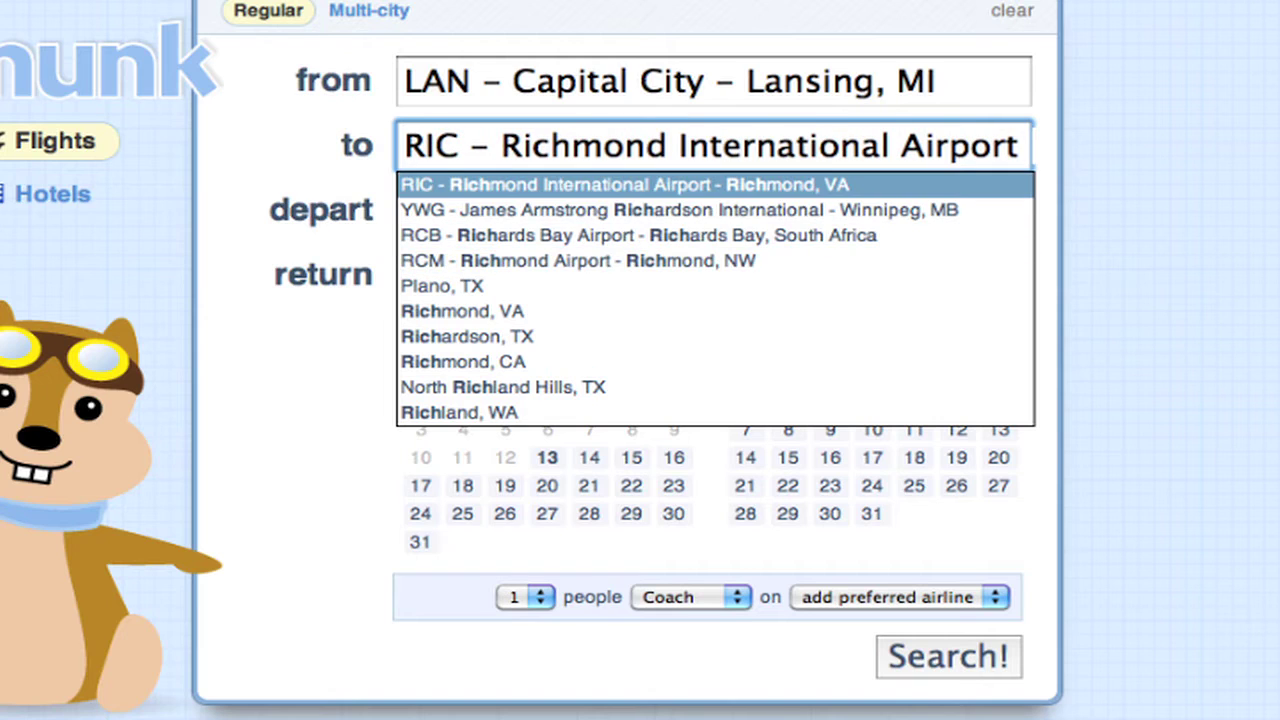
key("Return")
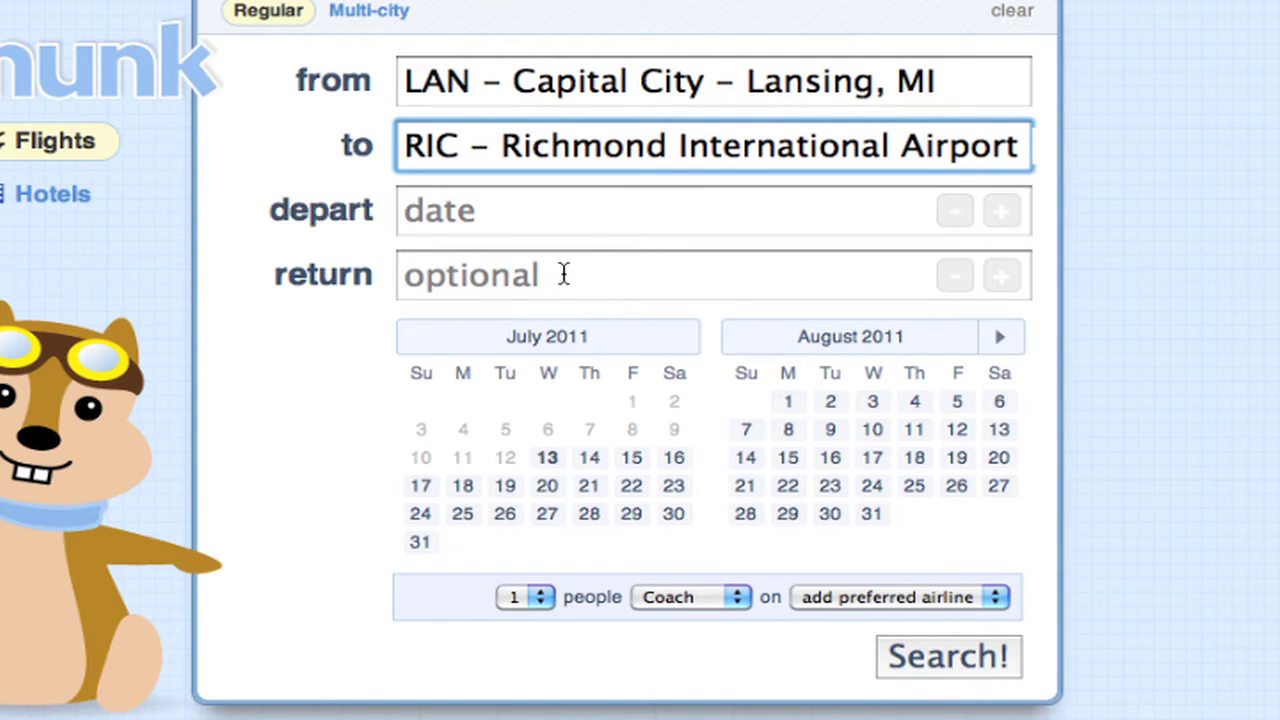
Pick October 12, 2011 in the calendar as the return date
left_click(544, 220)
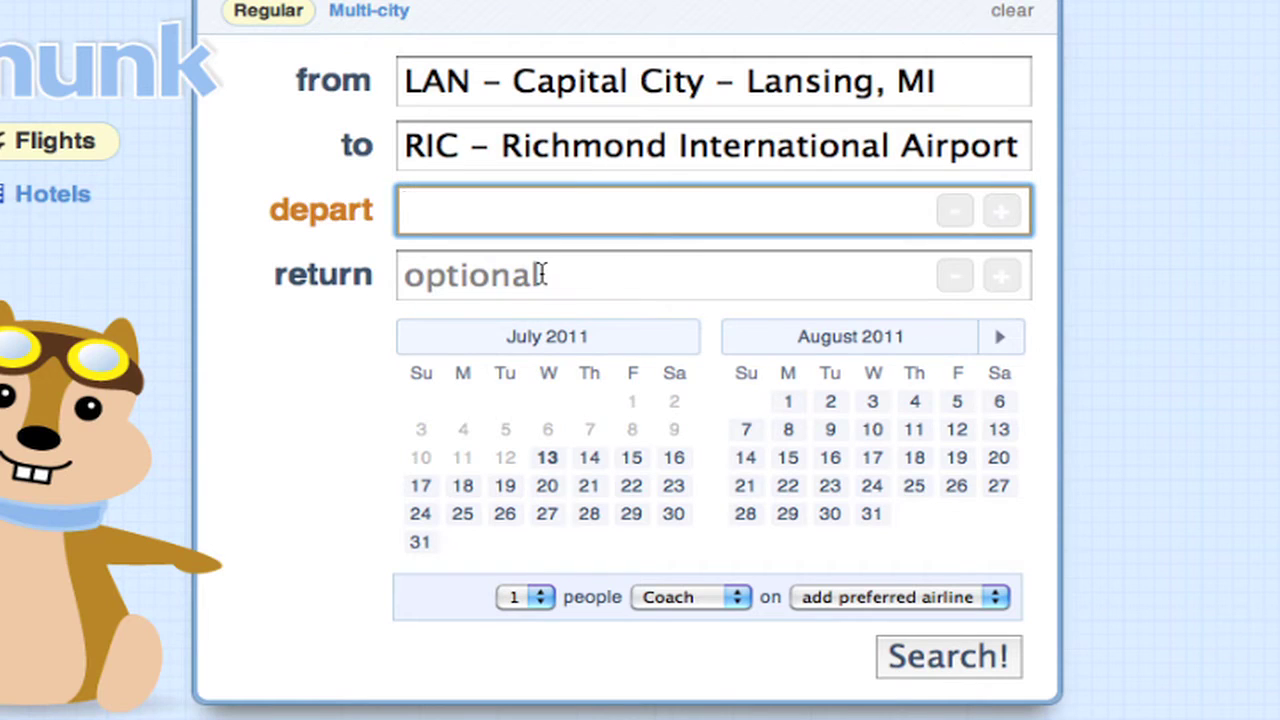
left_click(546, 274)
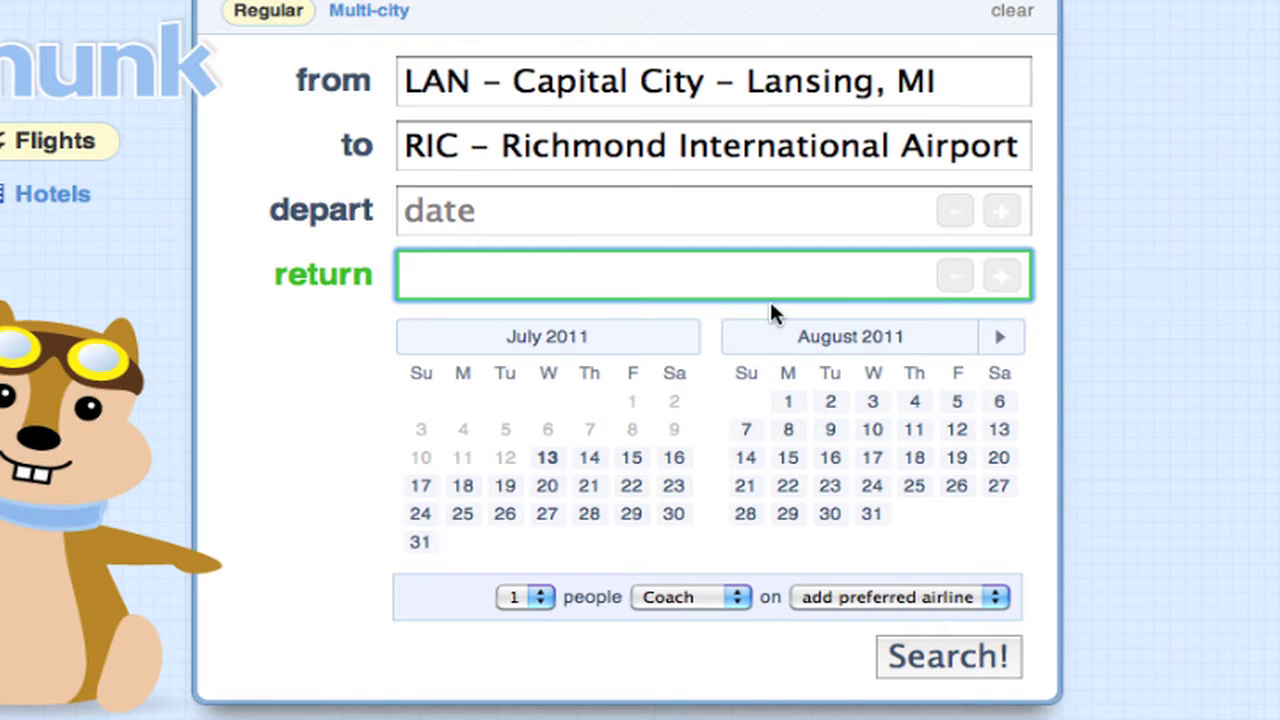
left_click(994, 342)
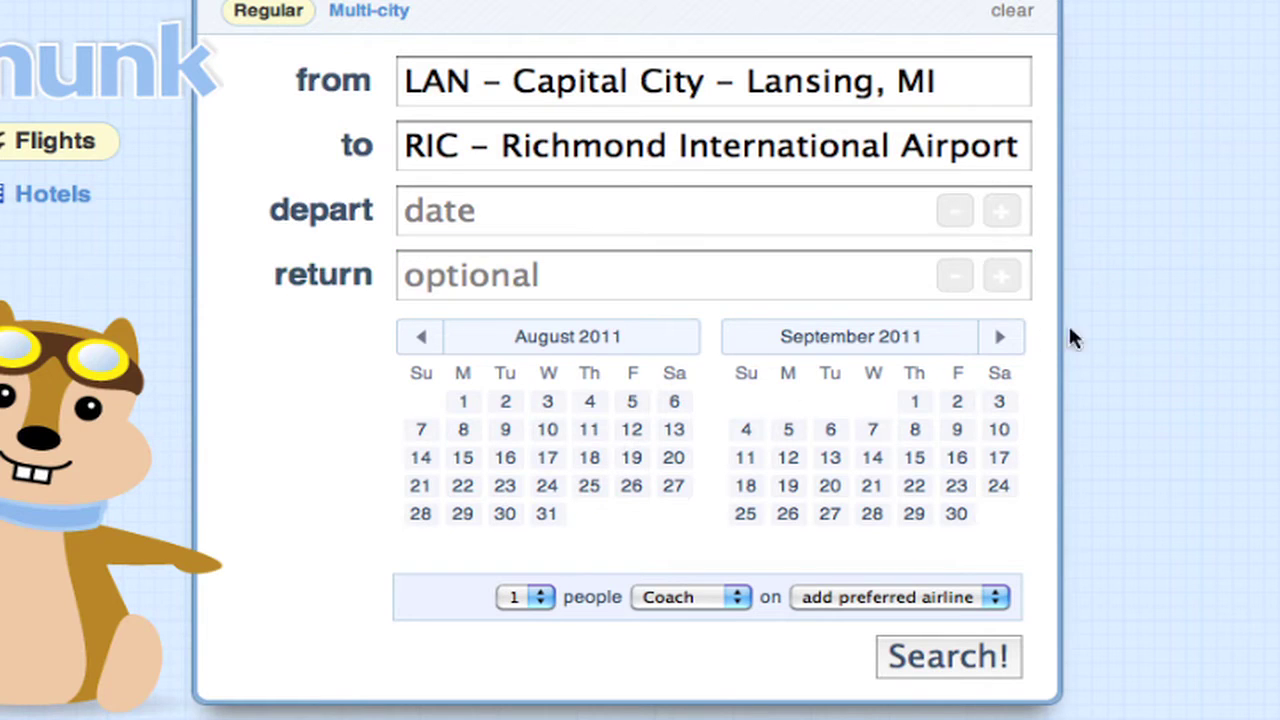
left_click(1014, 341)
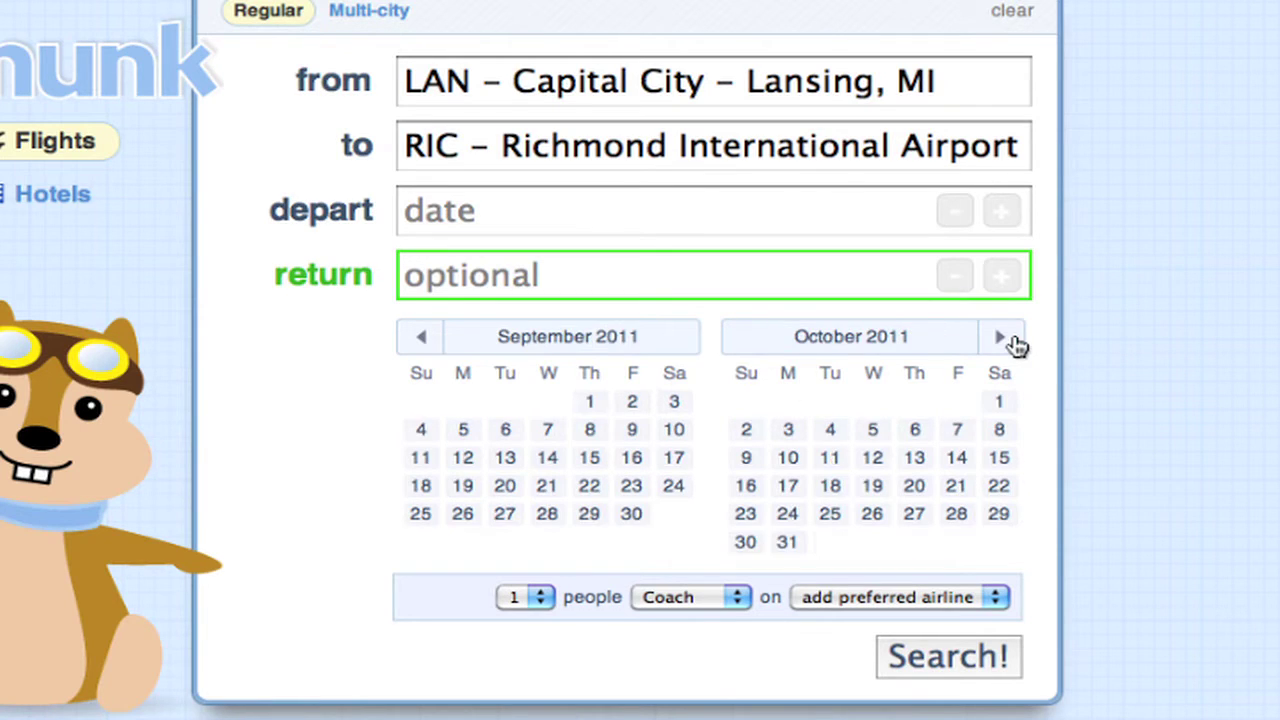
left_click(873, 459)
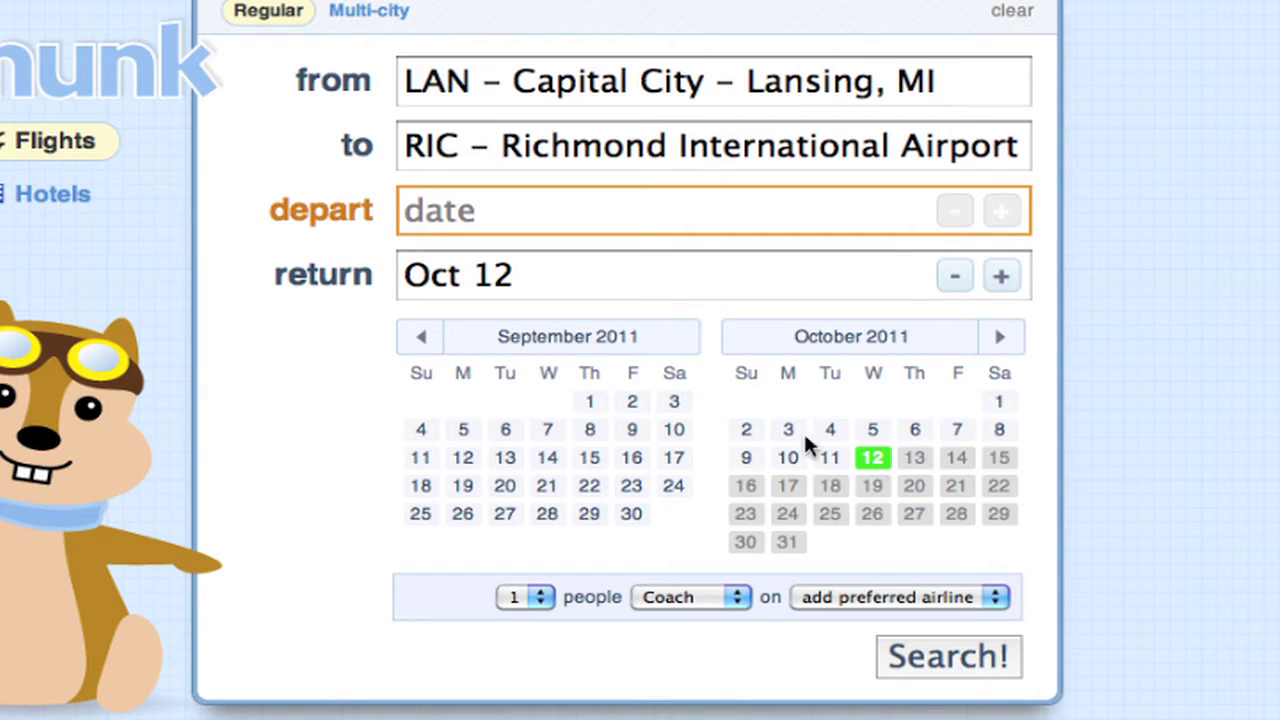
Enter Oct 12 as the departure date
left_click(568, 219)
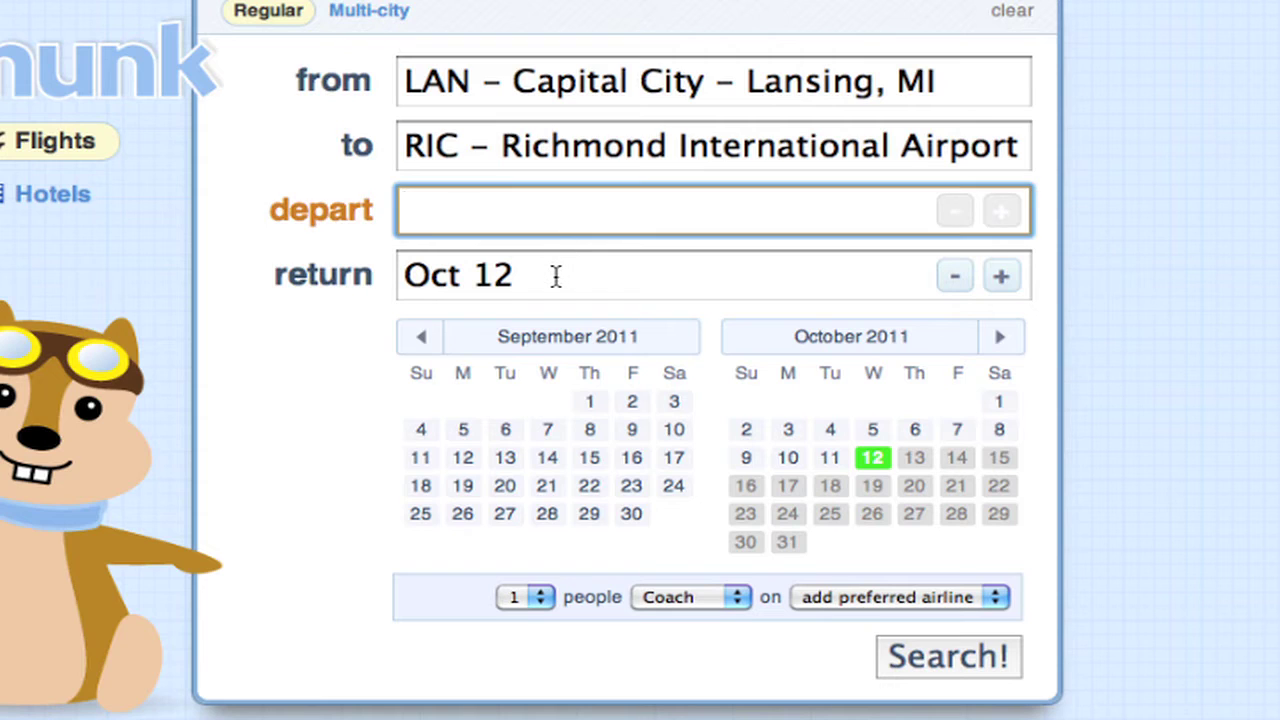
left_click(556, 276)
left_click(559, 229)
type("Oc")
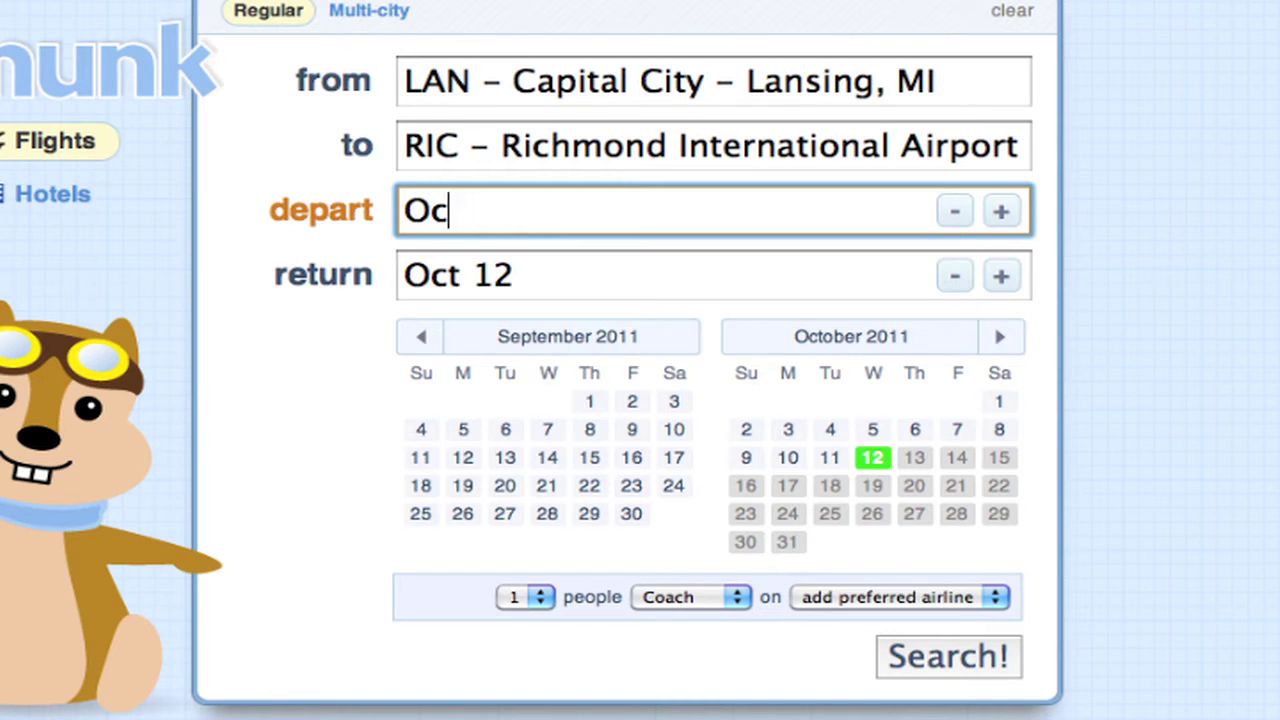
type("t 12")
Change the return date to Oct 16
left_click(508, 267)
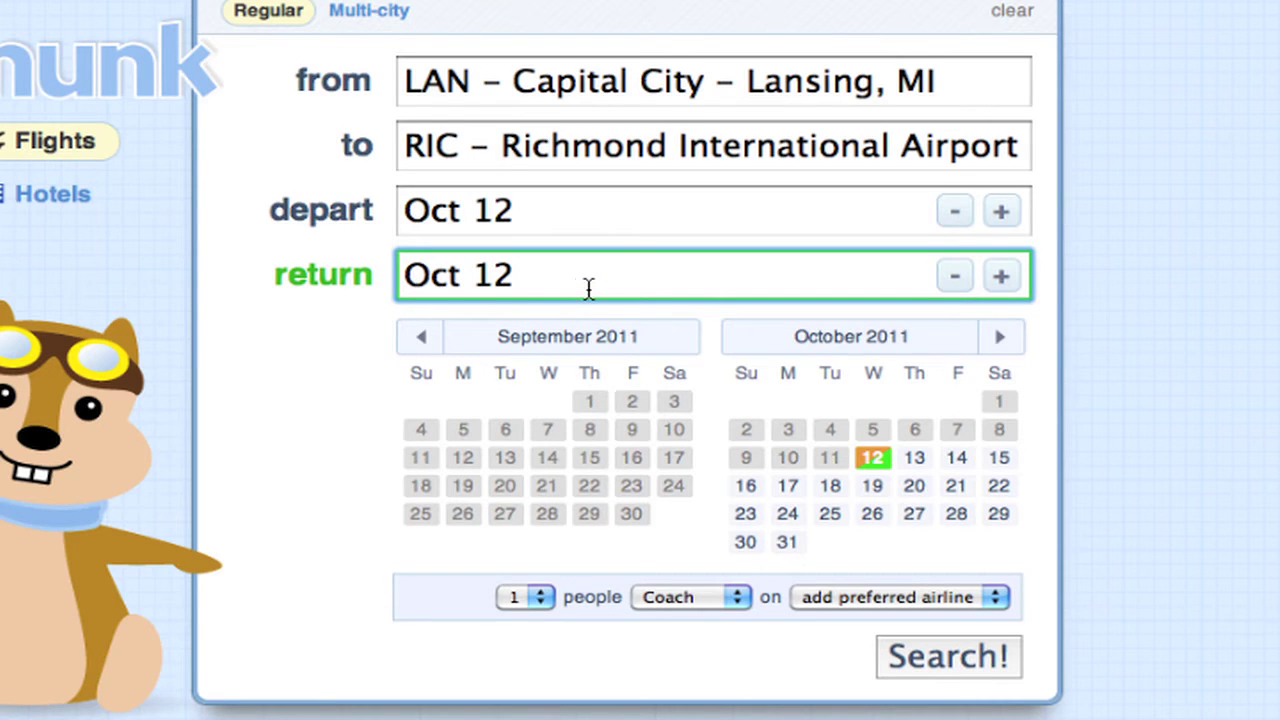
key("BackSpace")
type("6")
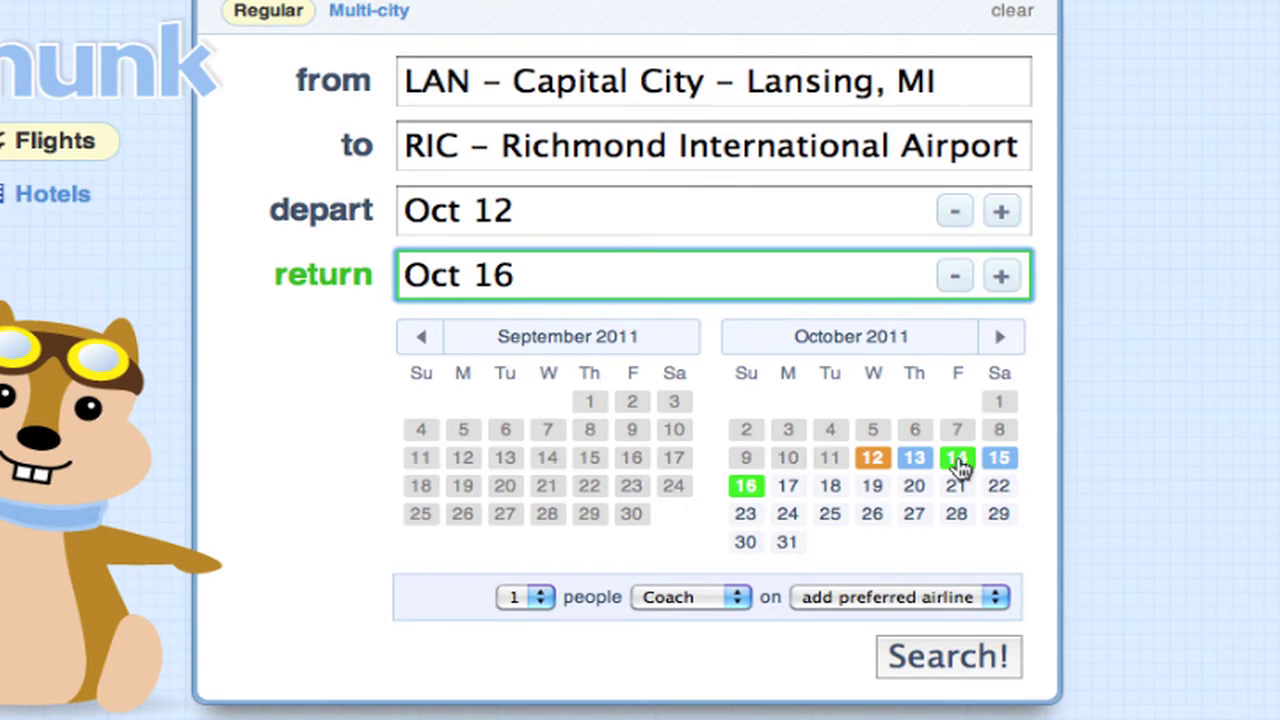
Alternate between the departure and return dates to compare how each is highlighted in the form and calendar
left_click(633, 226)
left_click(713, 271)
left_click(698, 224)
left_click(660, 263)
left_click(583, 204)
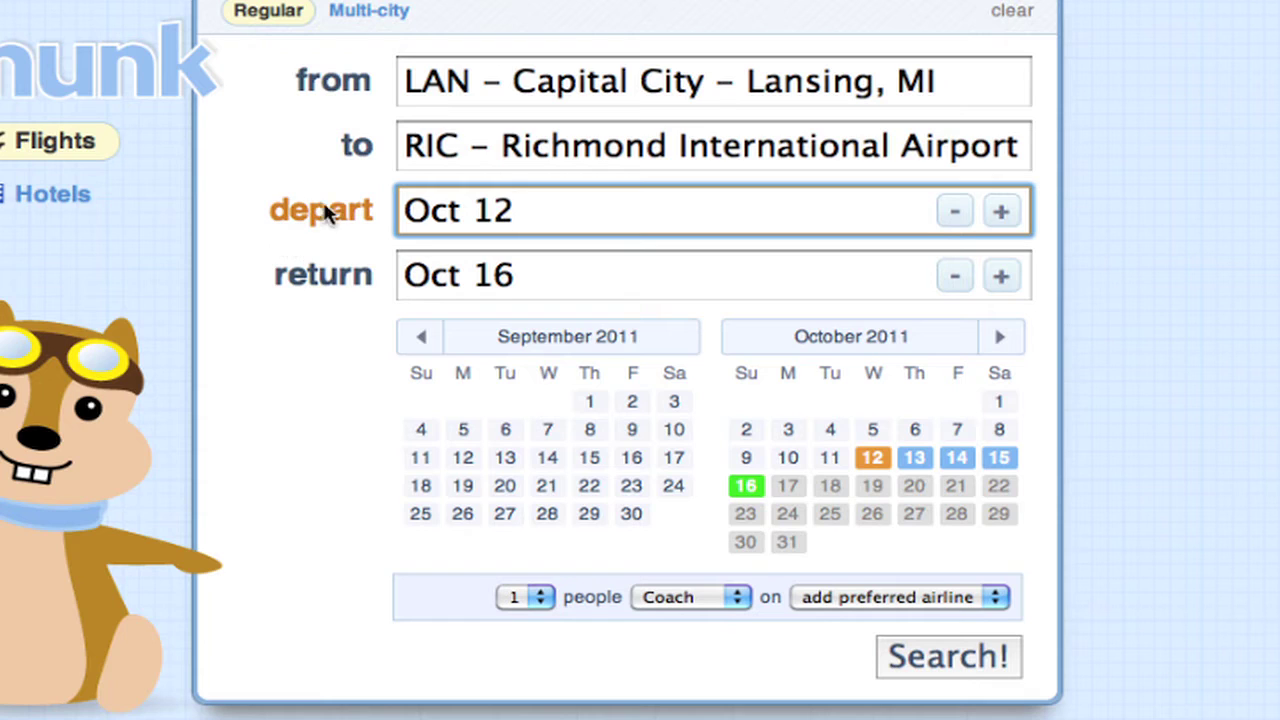
left_click(471, 258)
left_click(451, 214)
left_click(607, 270)
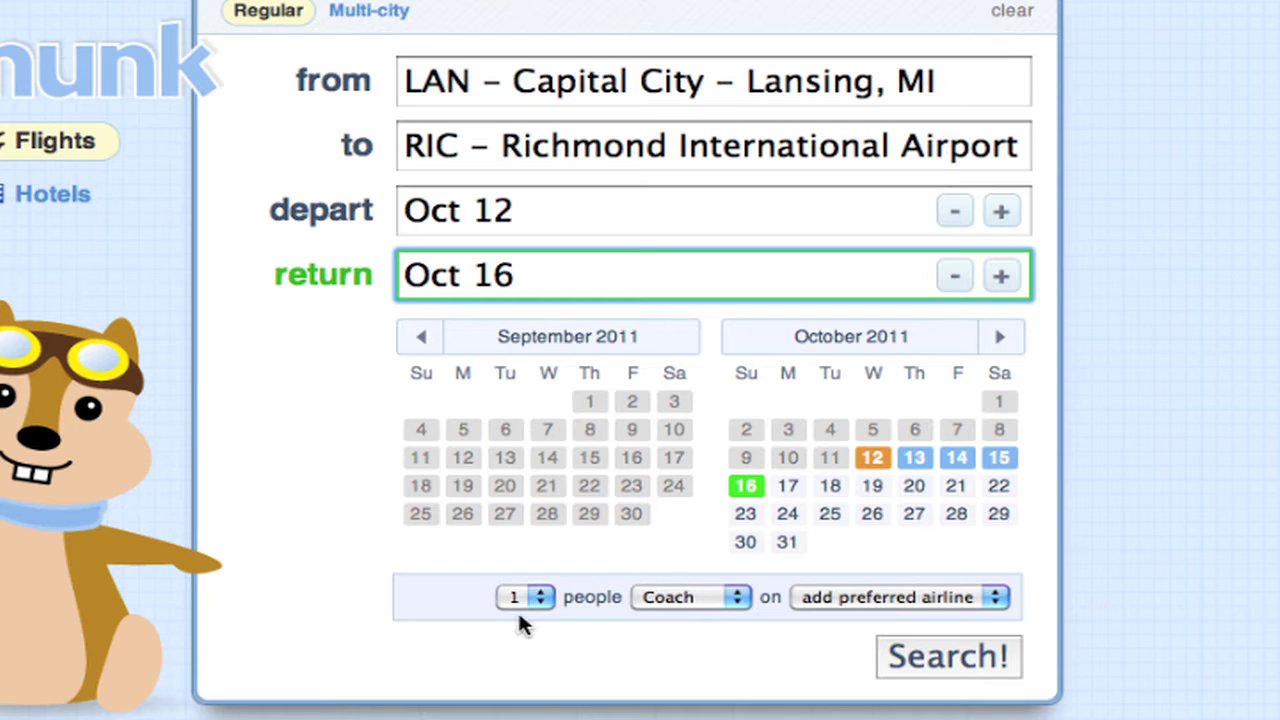
Keep the Coach class with no preferred airline and run the flight search
left_click(686, 600)
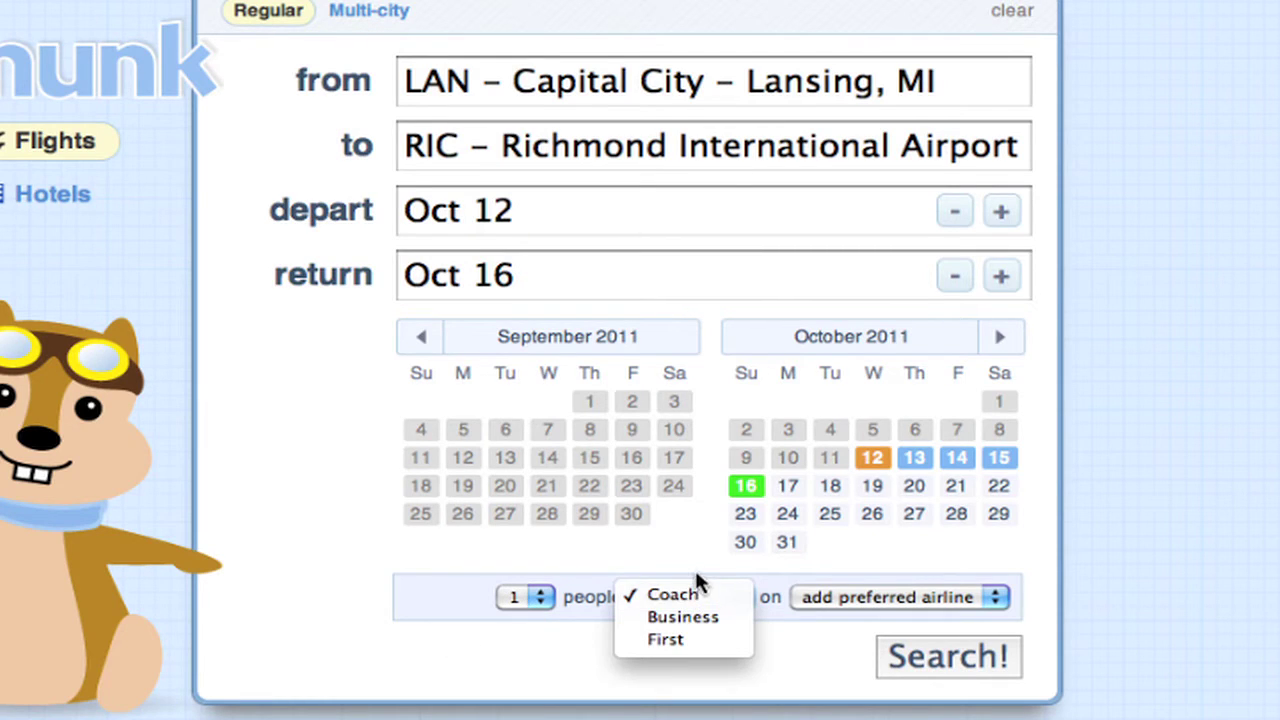
left_click(693, 590)
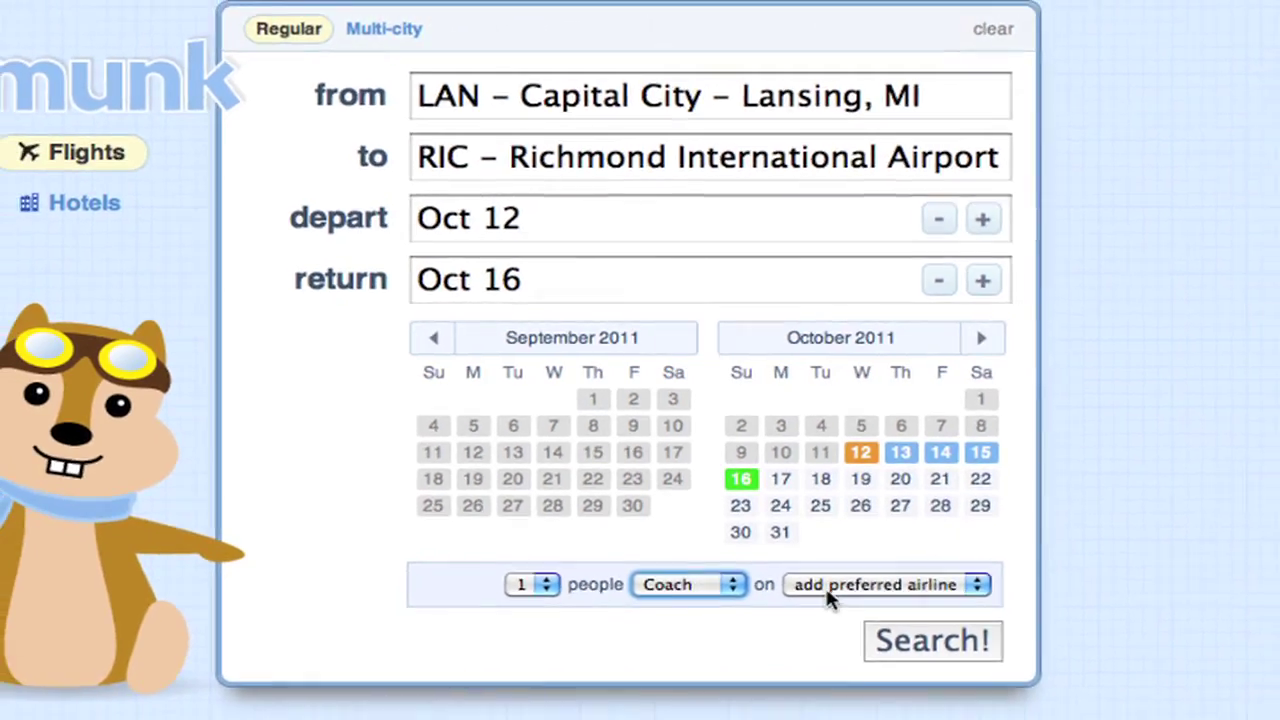
left_click(826, 592)
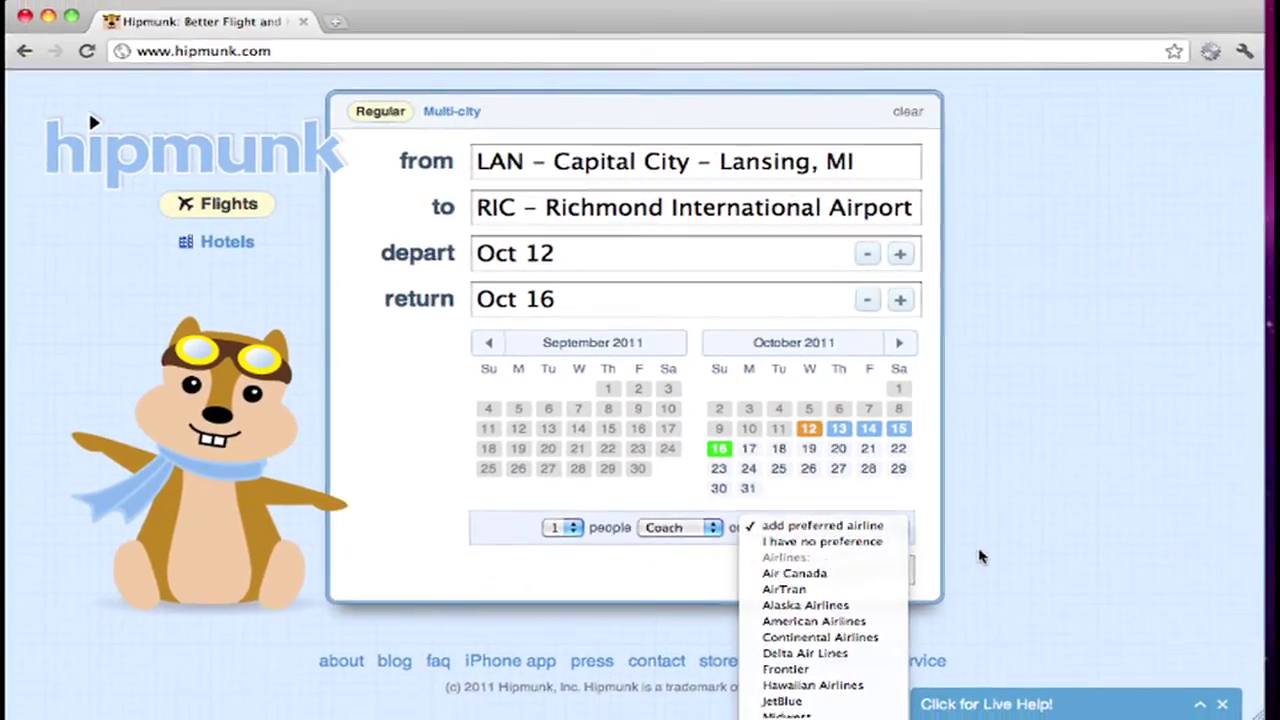
left_click(980, 557)
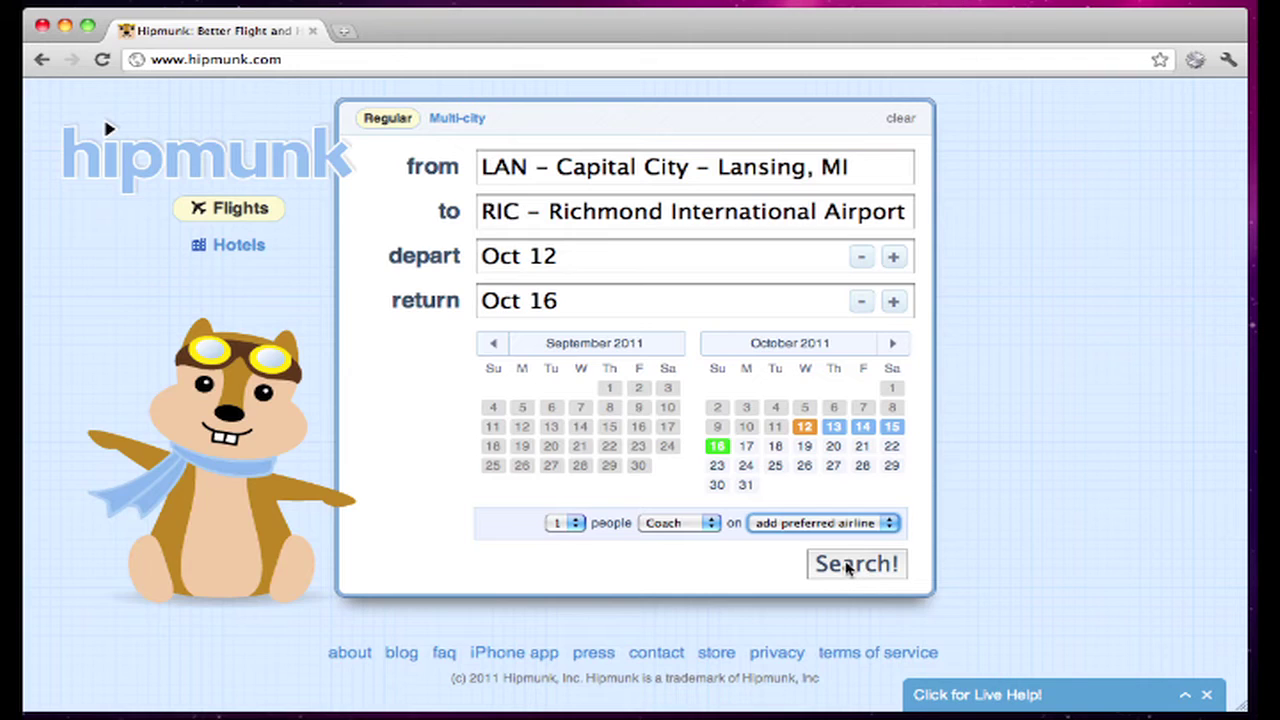
left_click(847, 565)
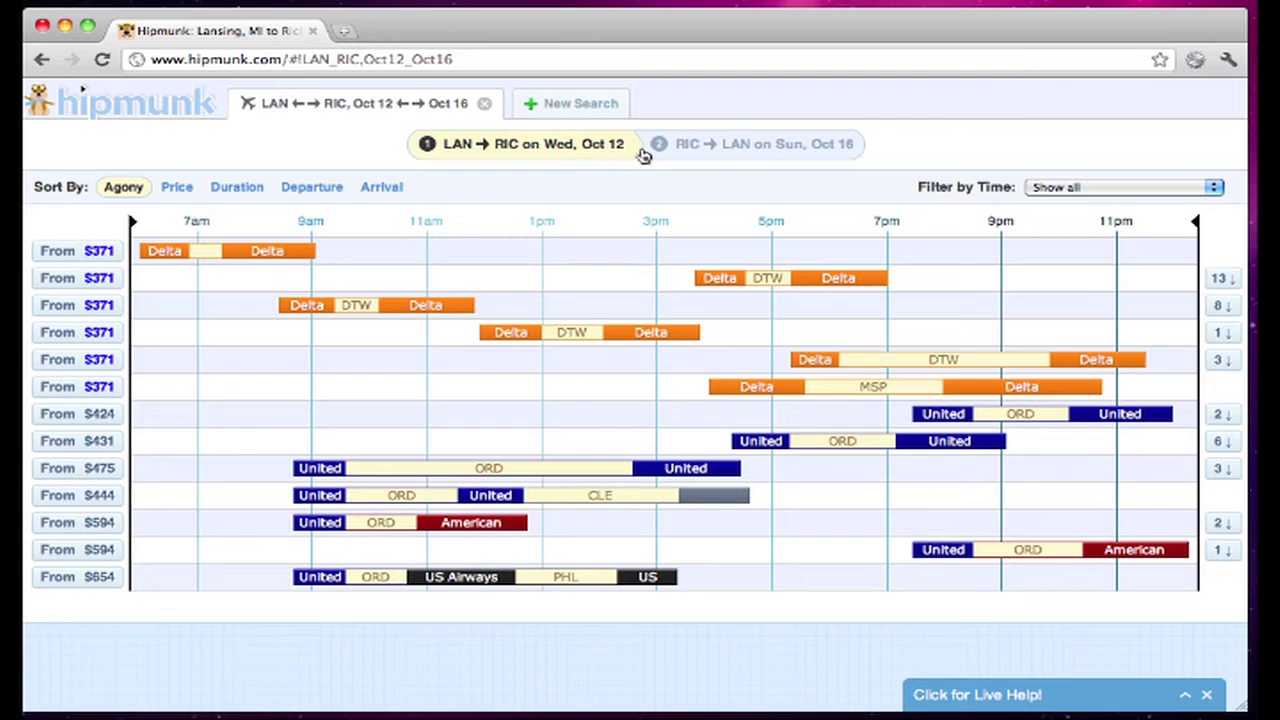
left_click(677, 150)
left_click(607, 148)
left_click(729, 145)
left_click(600, 144)
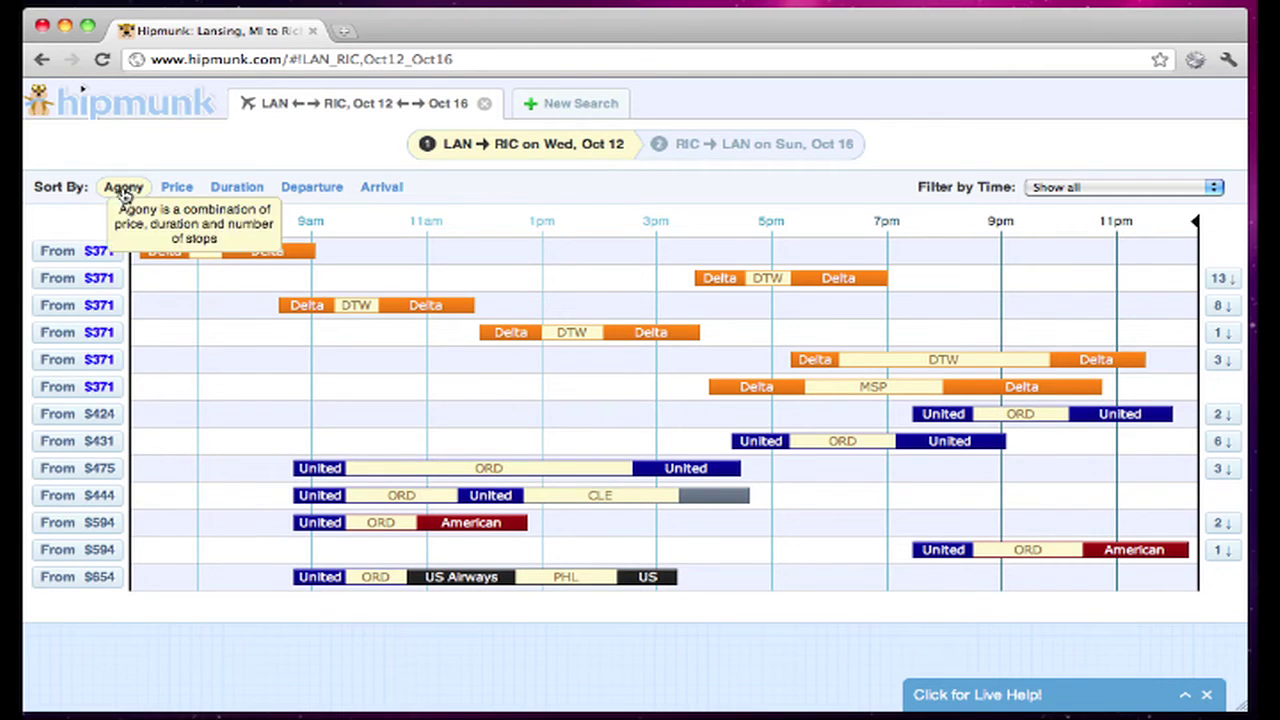
Compare the flight results sorted by price, duration, departure and arrival, and return to sorting by Agony
mouse_move(129, 193)
left_click(174, 192)
left_click(232, 190)
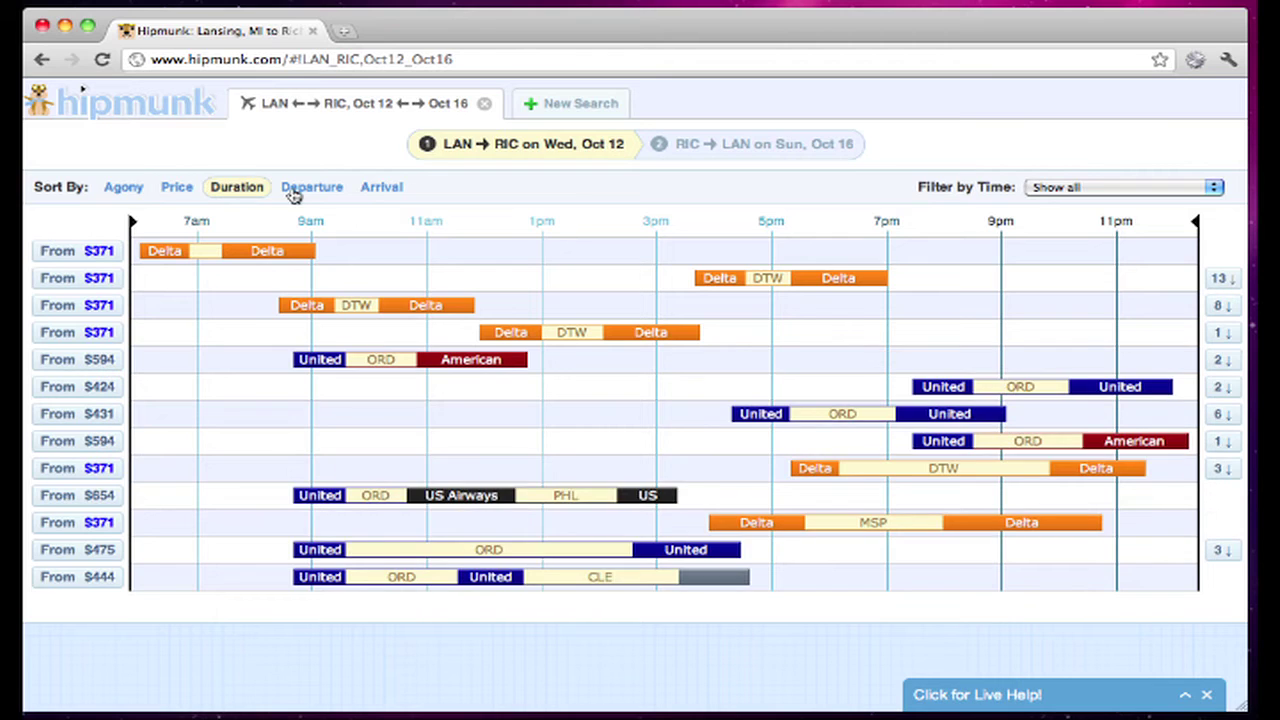
left_click(294, 194)
left_click(383, 199)
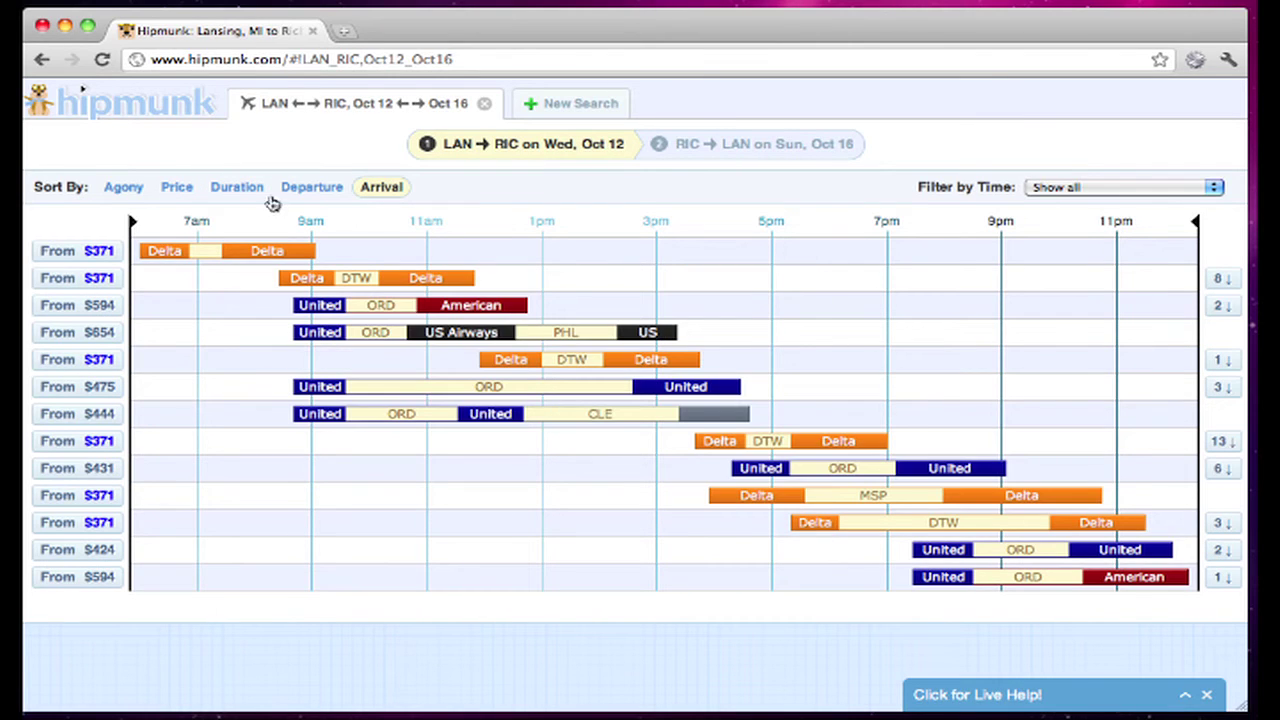
left_click(121, 190)
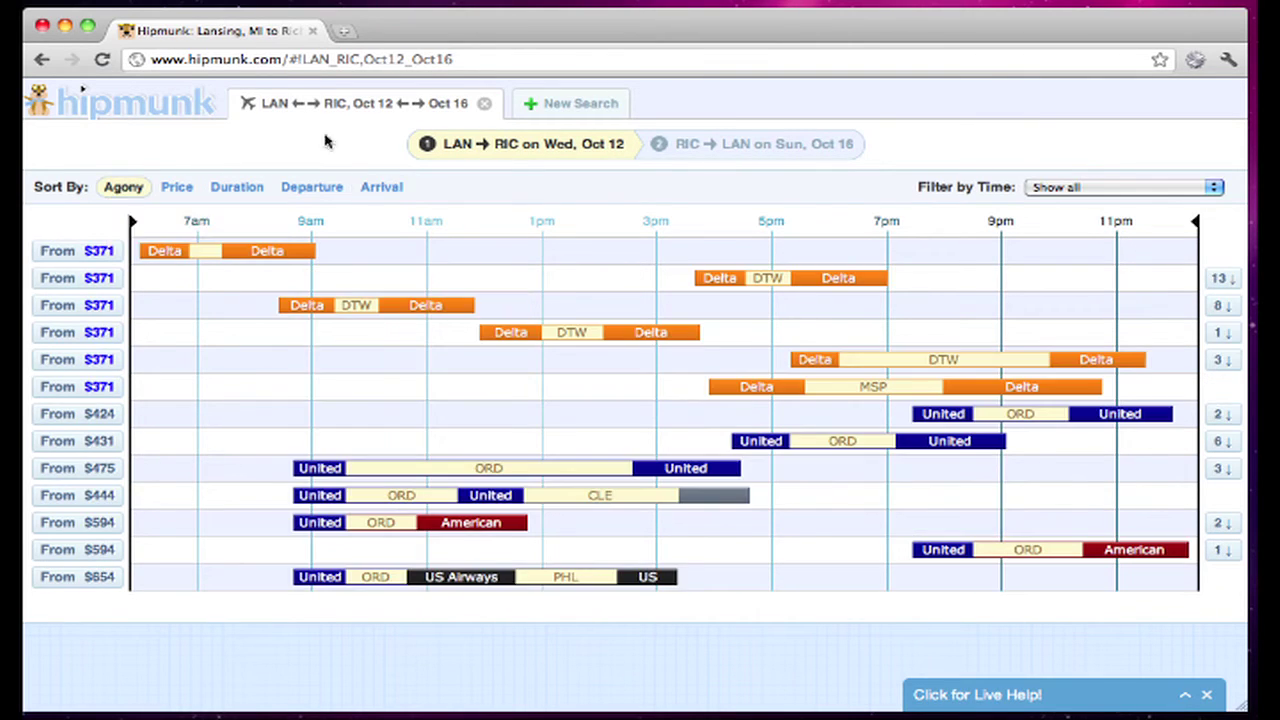
Examine the time filter choices, keeping Show all, and open the details of the Delta flight leaving Lansing at 3:40 PM via DTW
left_click(1063, 188)
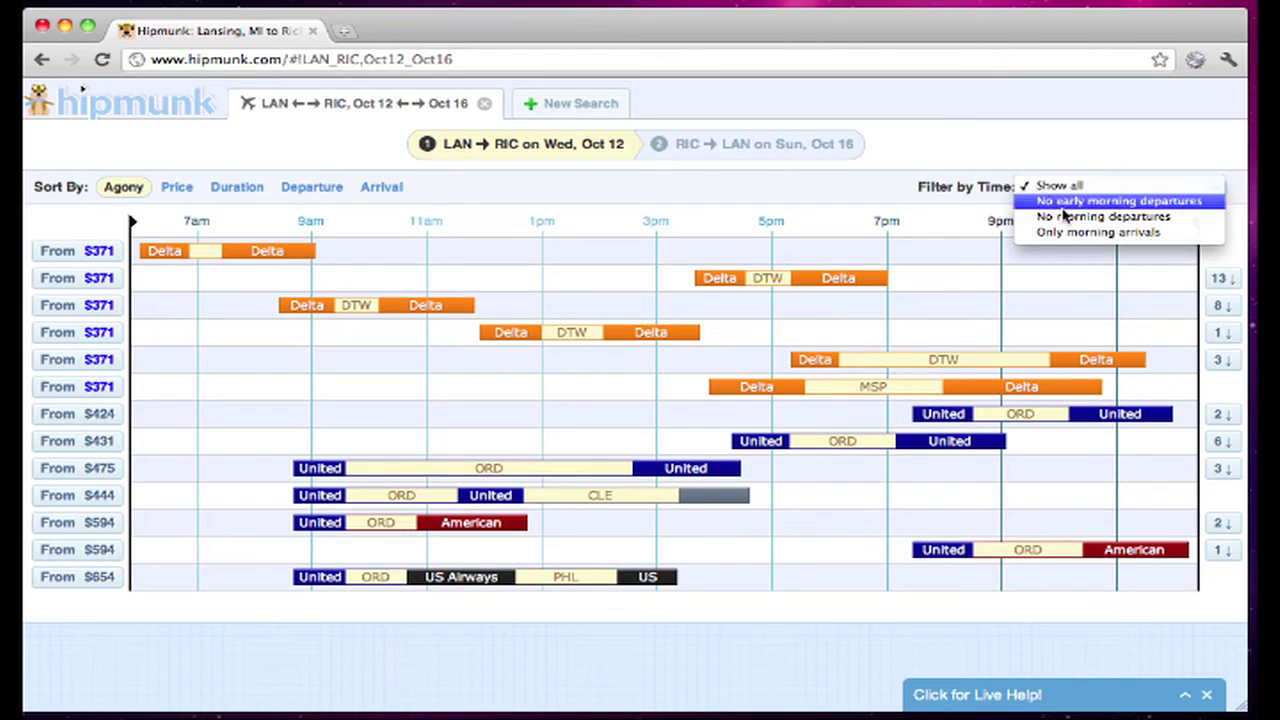
left_click(1098, 148)
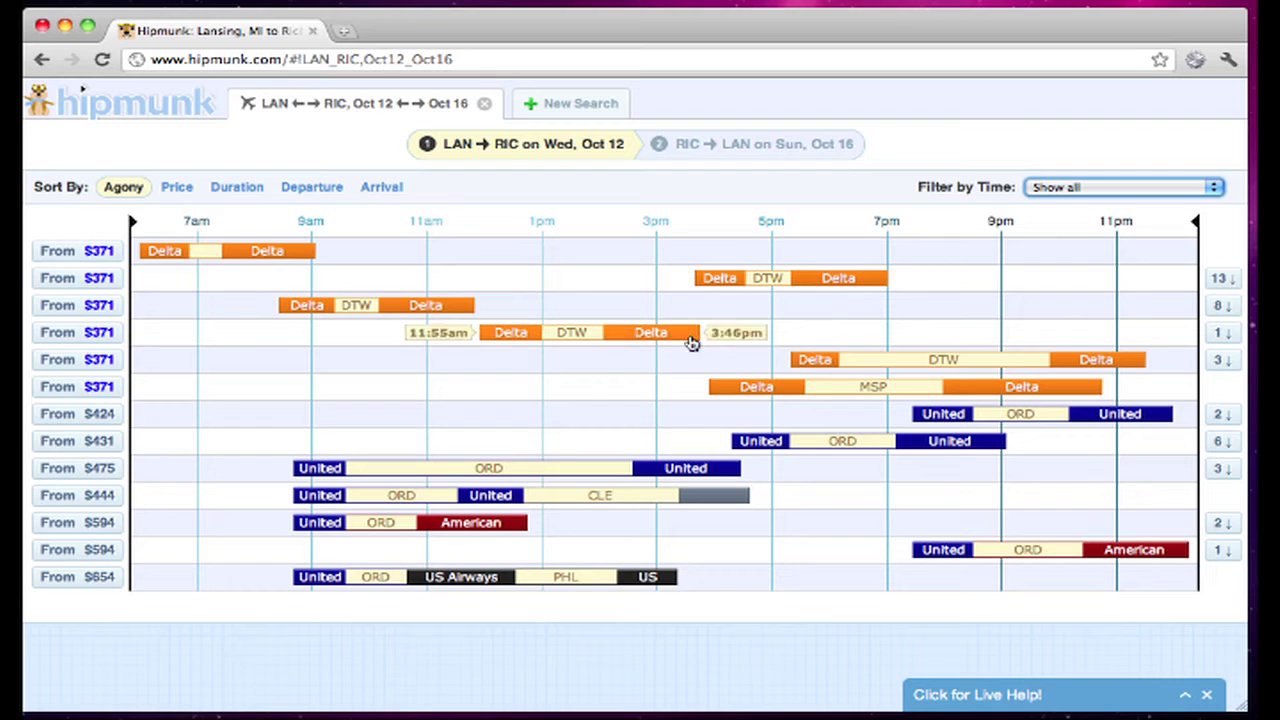
left_click(708, 285)
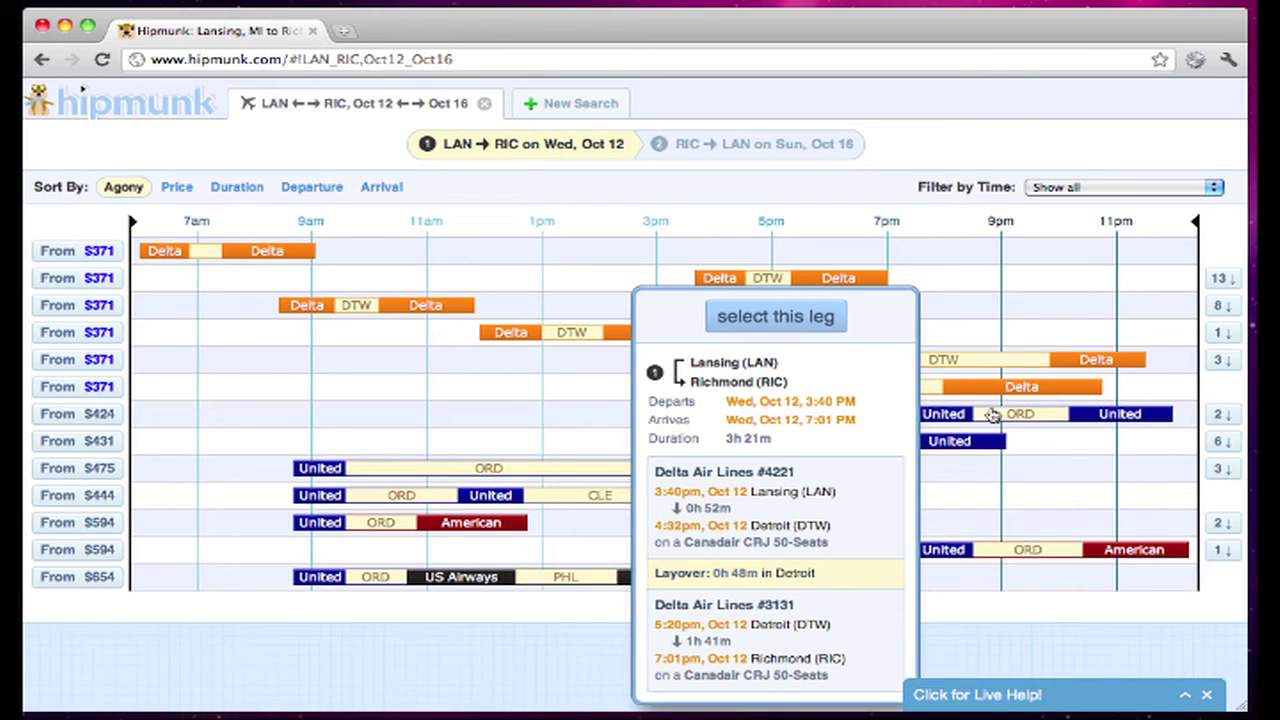
Close the flight details, examine the hidden worse alternatives to the 3:40 PM Delta flight, and collapse them again
left_click(999, 277)
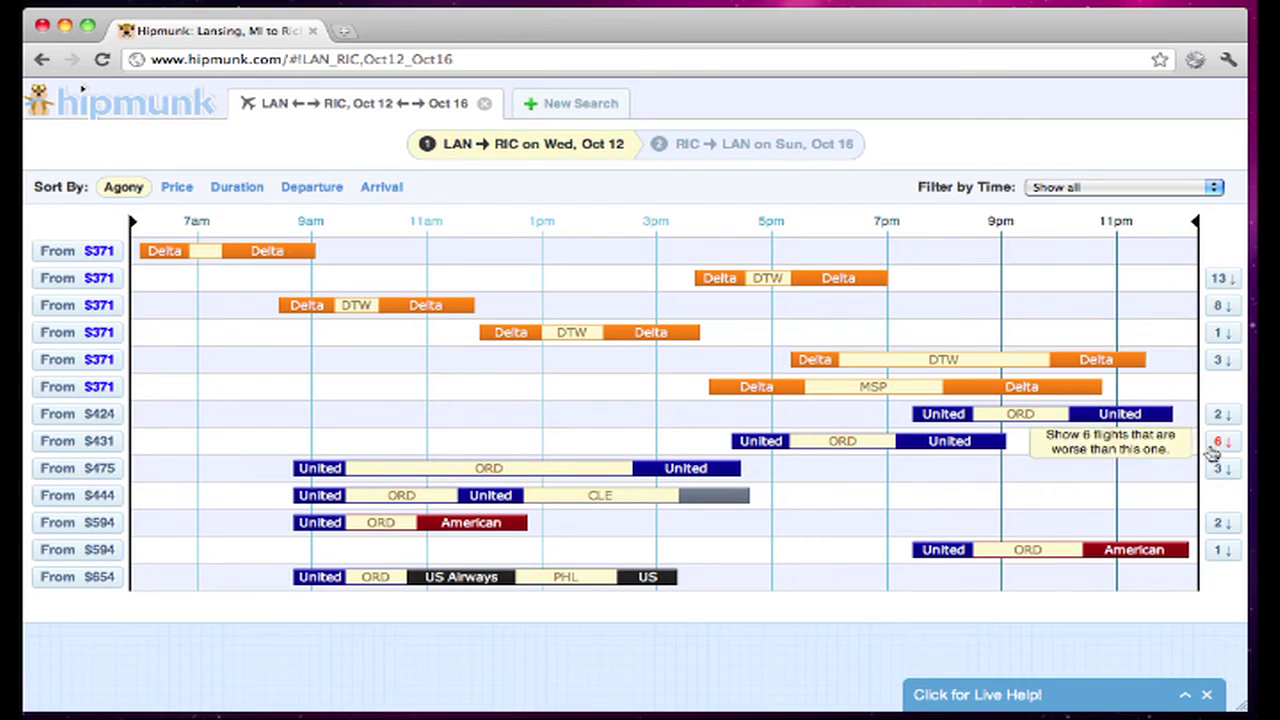
left_click(1215, 280)
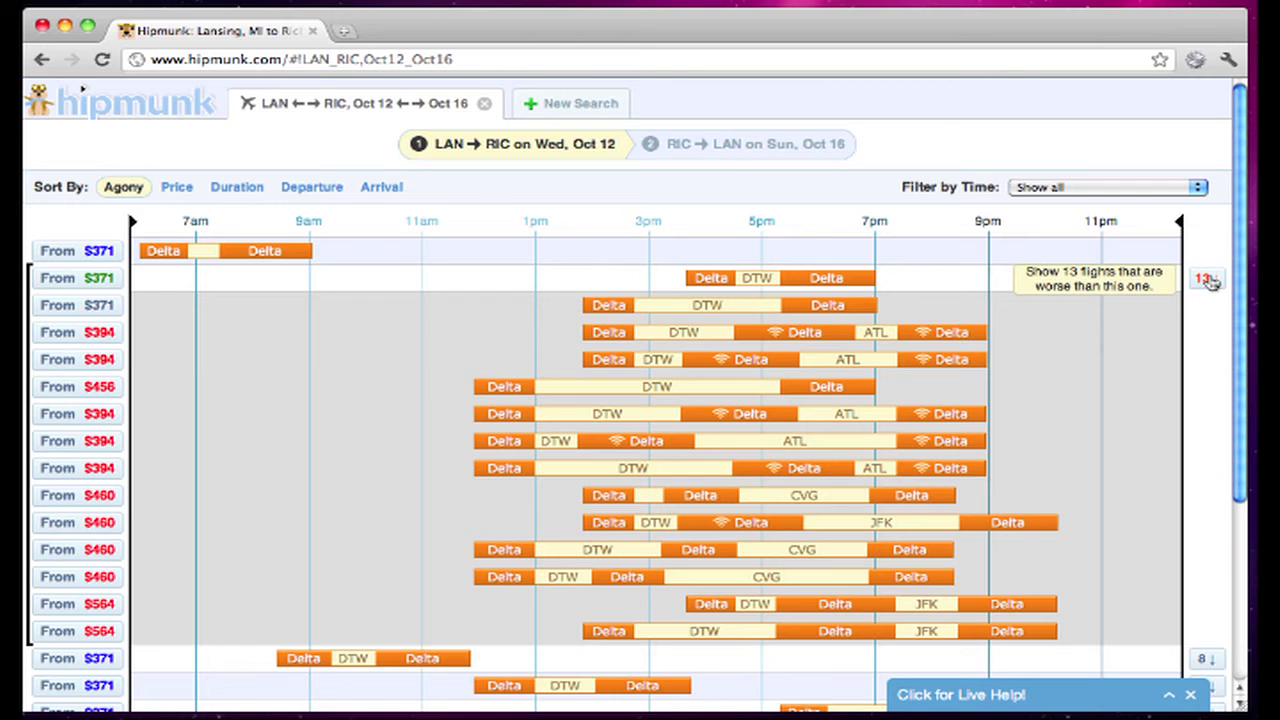
scroll(945, 418, "down", 3)
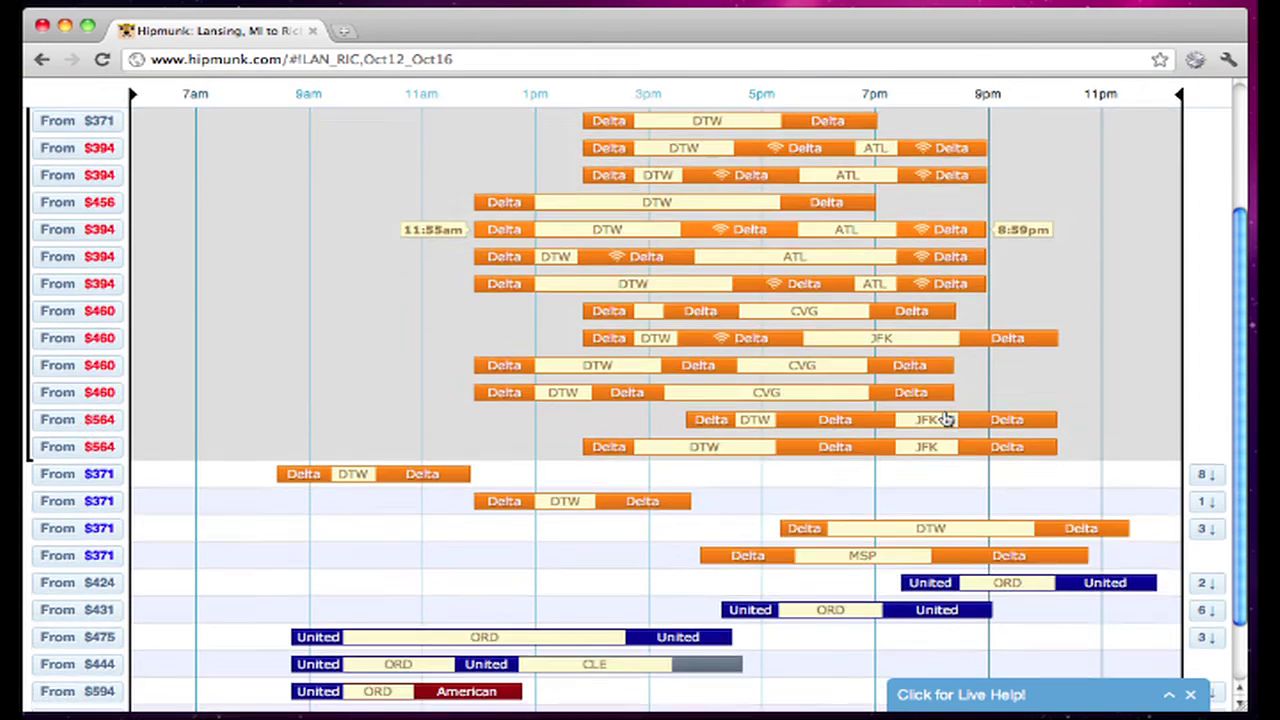
scroll(945, 418, "up", 3)
left_click(1217, 278)
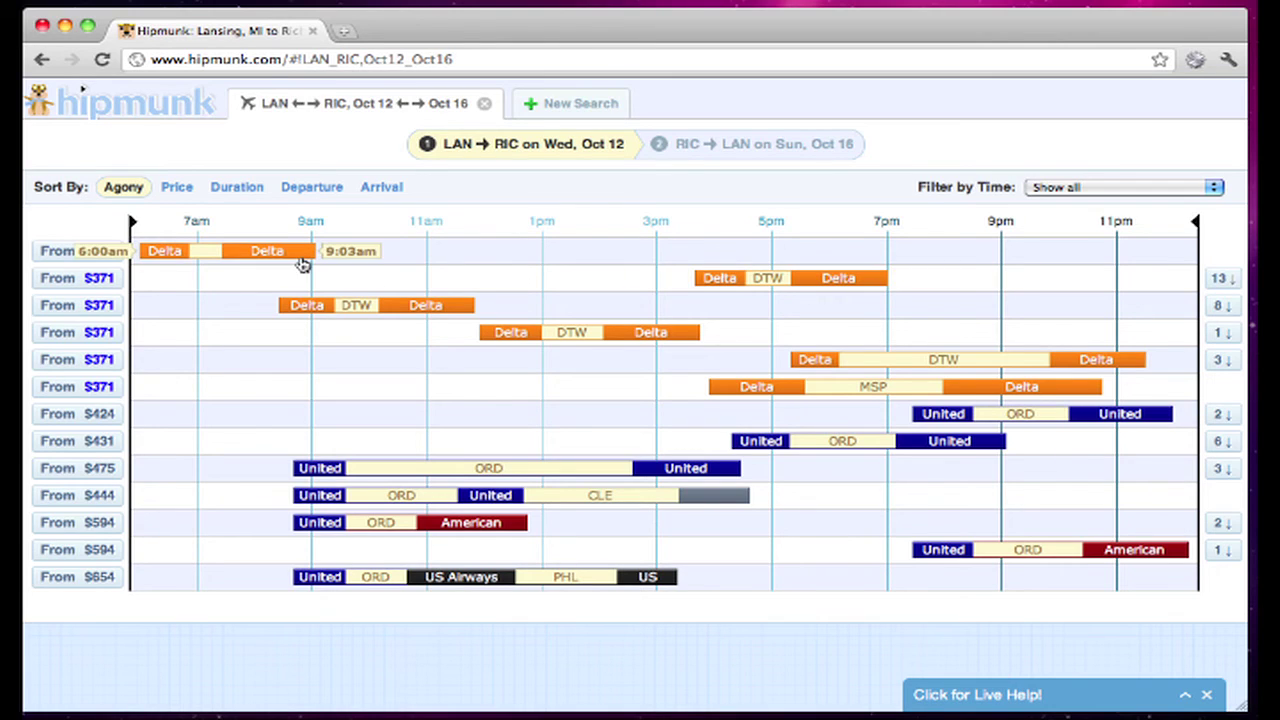
Choose the $371 Delta flight leaving Lansing at 3:40 PM via DTW as the outbound leg
left_click(740, 286)
left_click(499, 284)
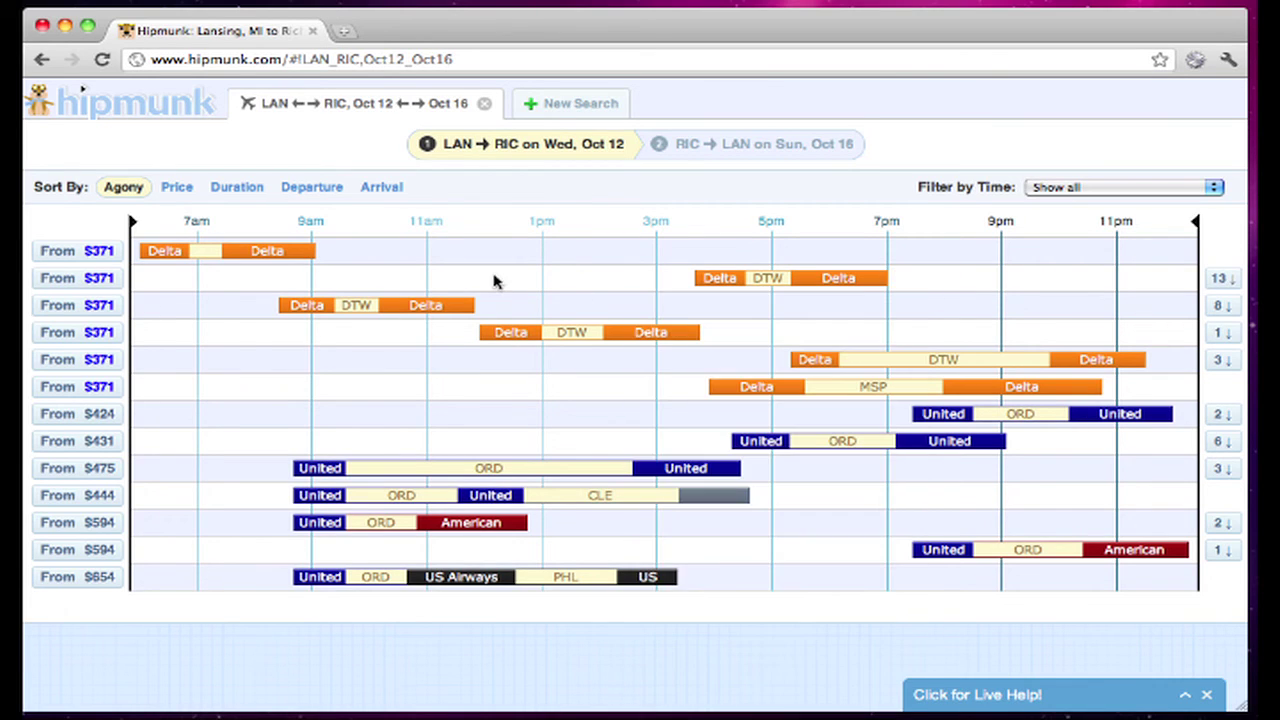
left_click(47, 280)
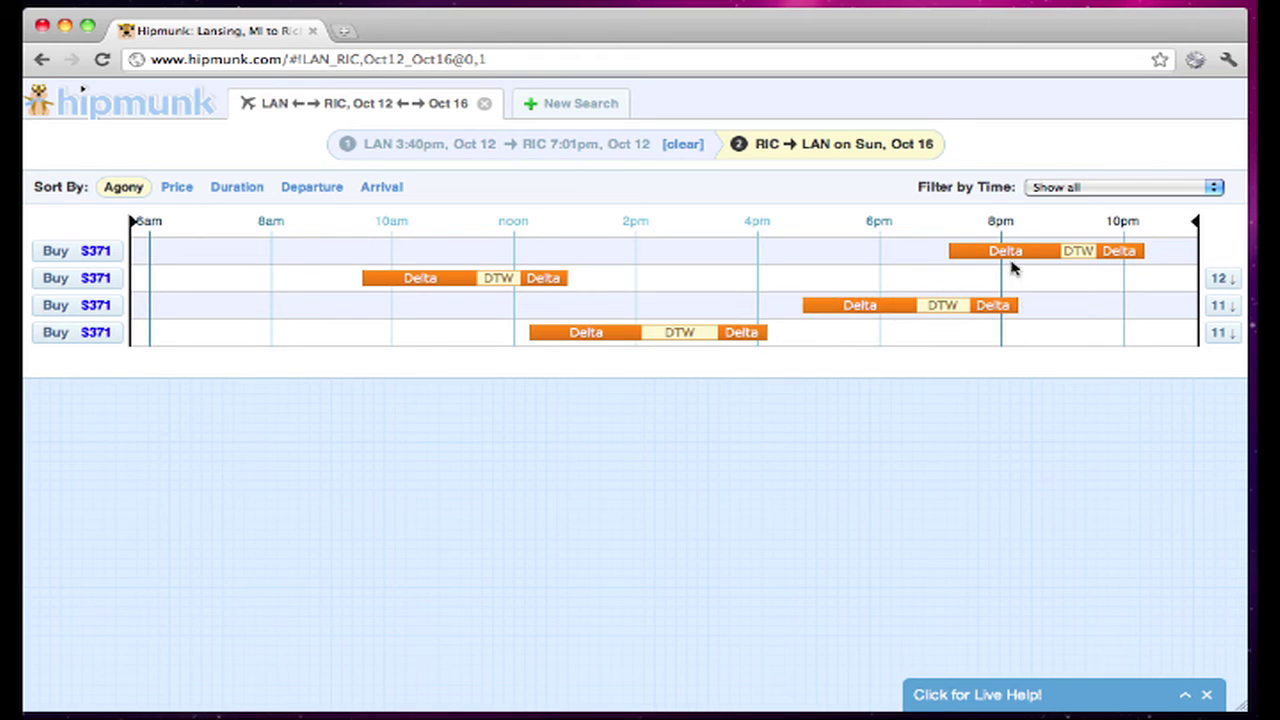
Choose the $371 Delta return leg leaving Richmond at 4:45 PM on Oct 16 and proceed to buy the trip on Delta
left_click(944, 314)
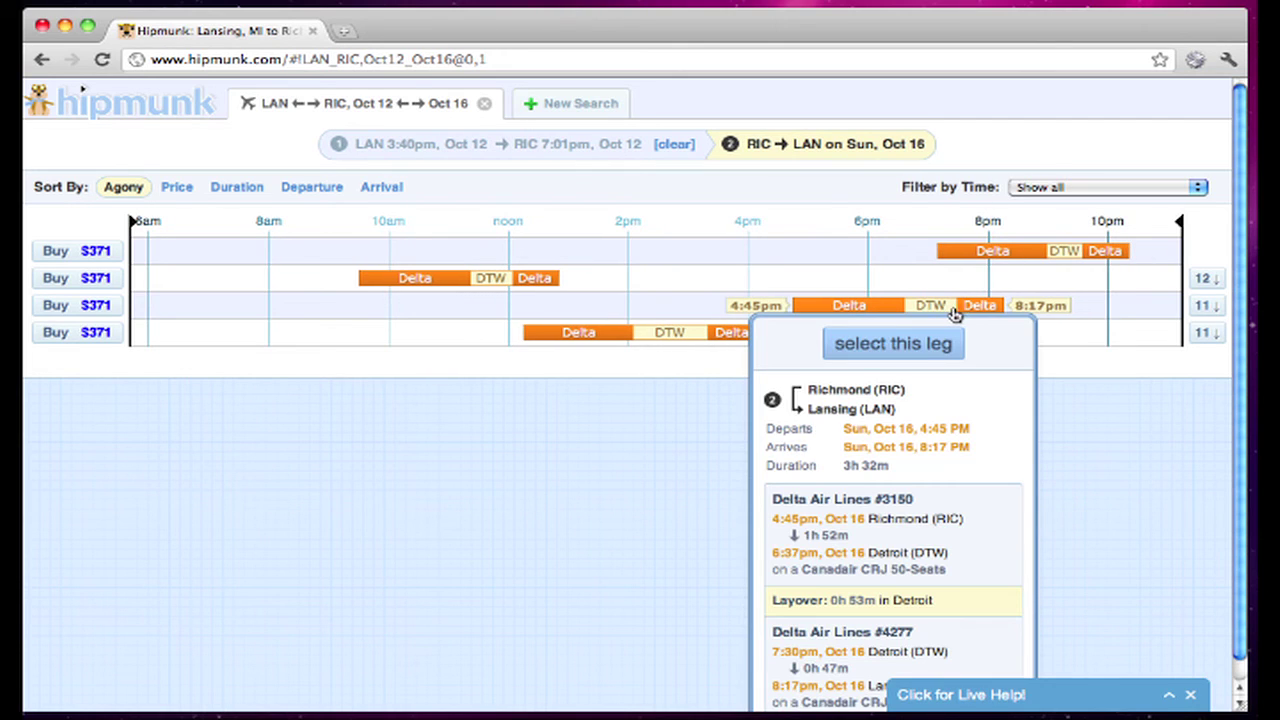
left_click(900, 343)
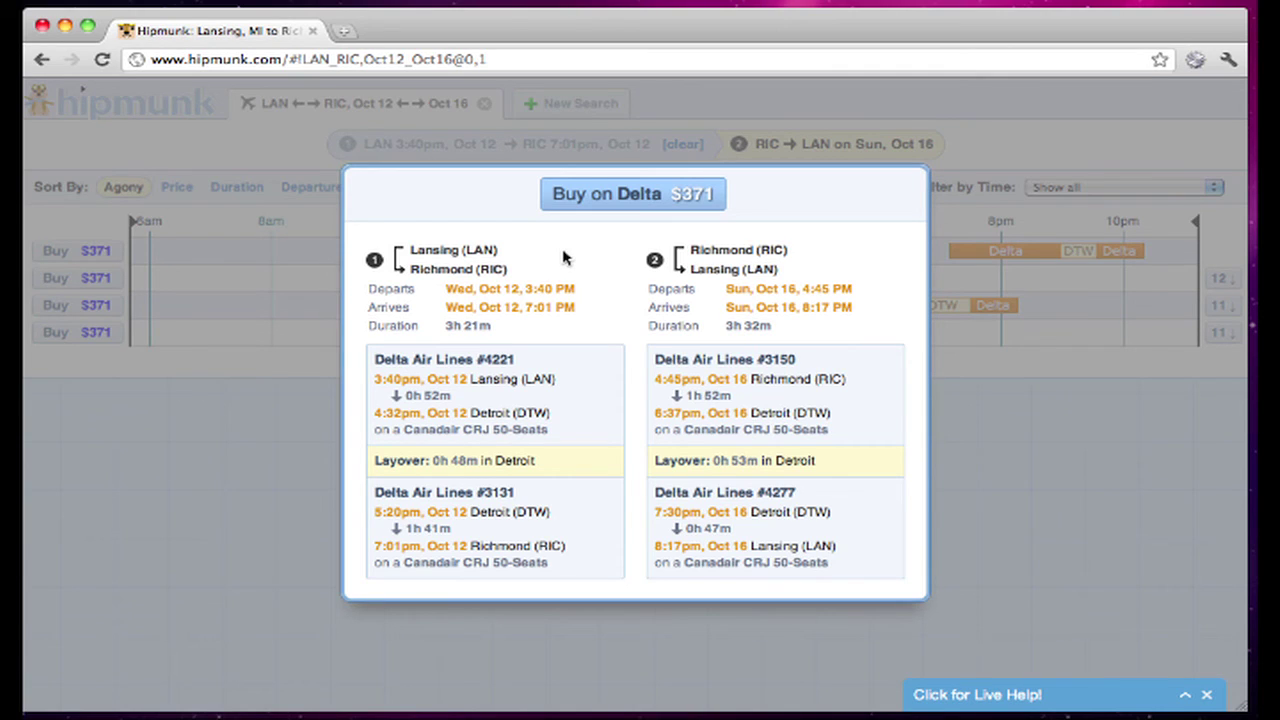
left_click(625, 207)
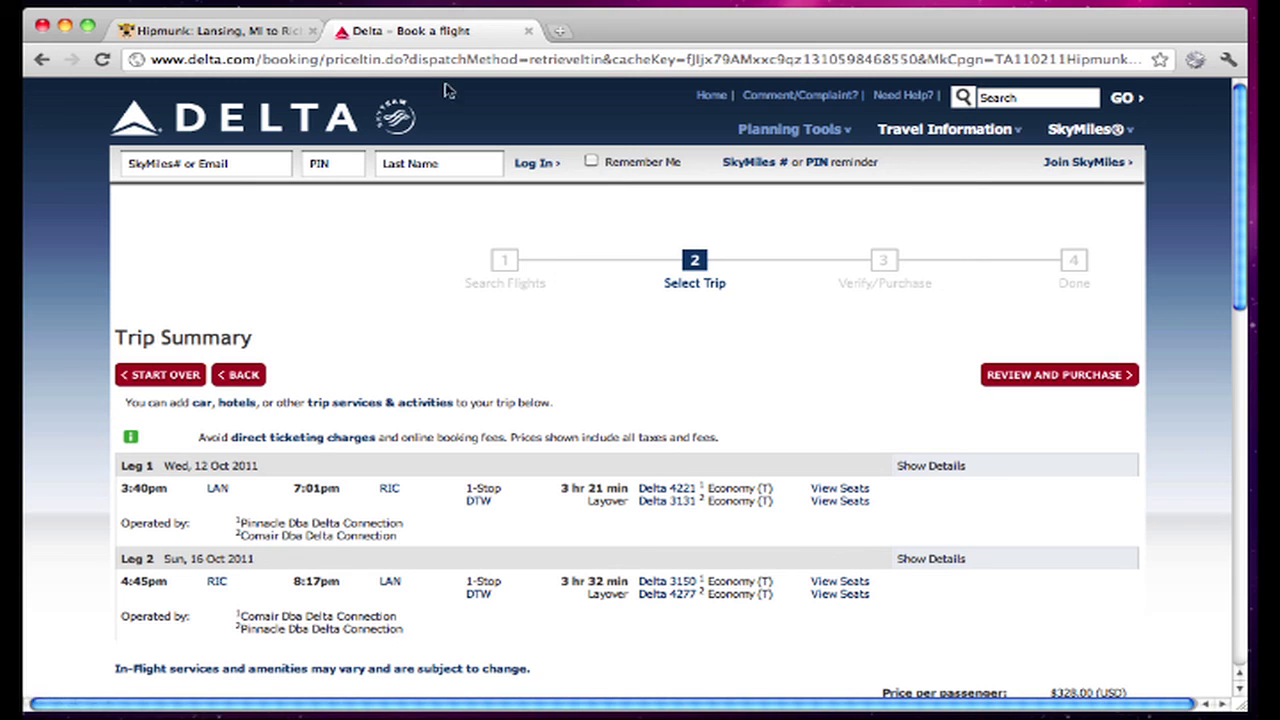
Close the Delta booking page, dismiss the itinerary summary and return to Hipmunk's flight search home page
left_click(529, 32)
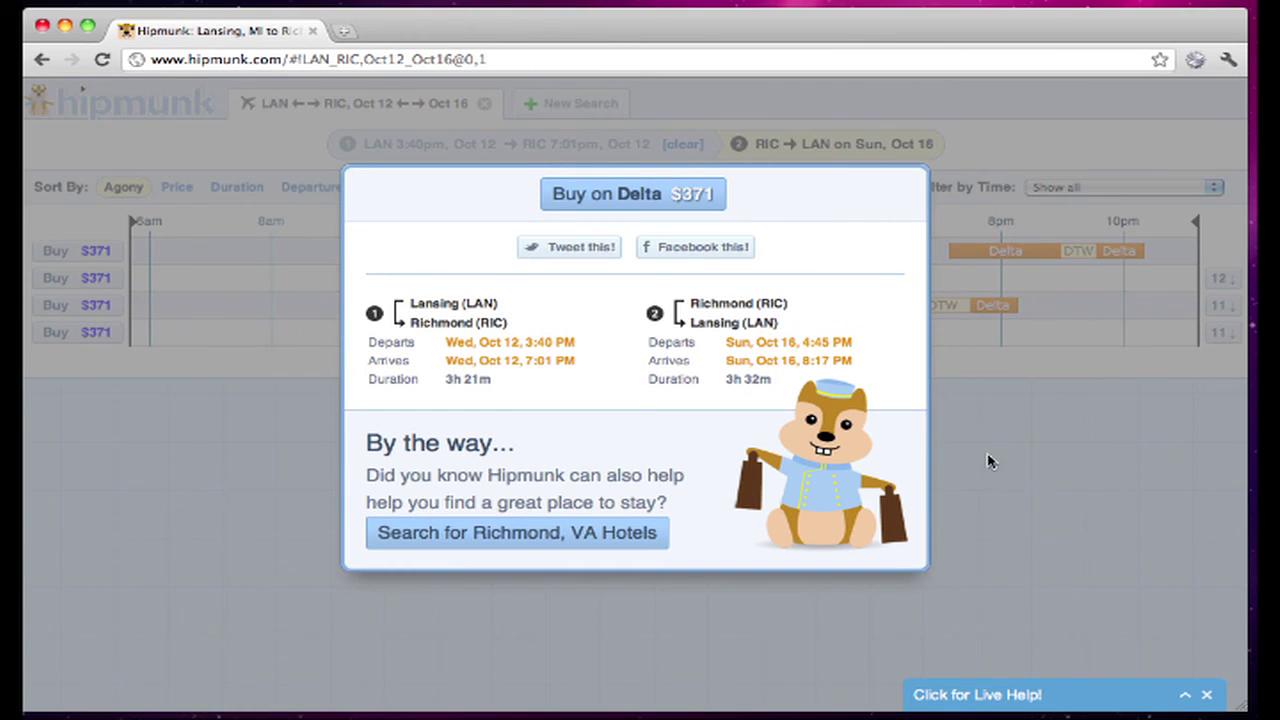
left_click(1167, 552)
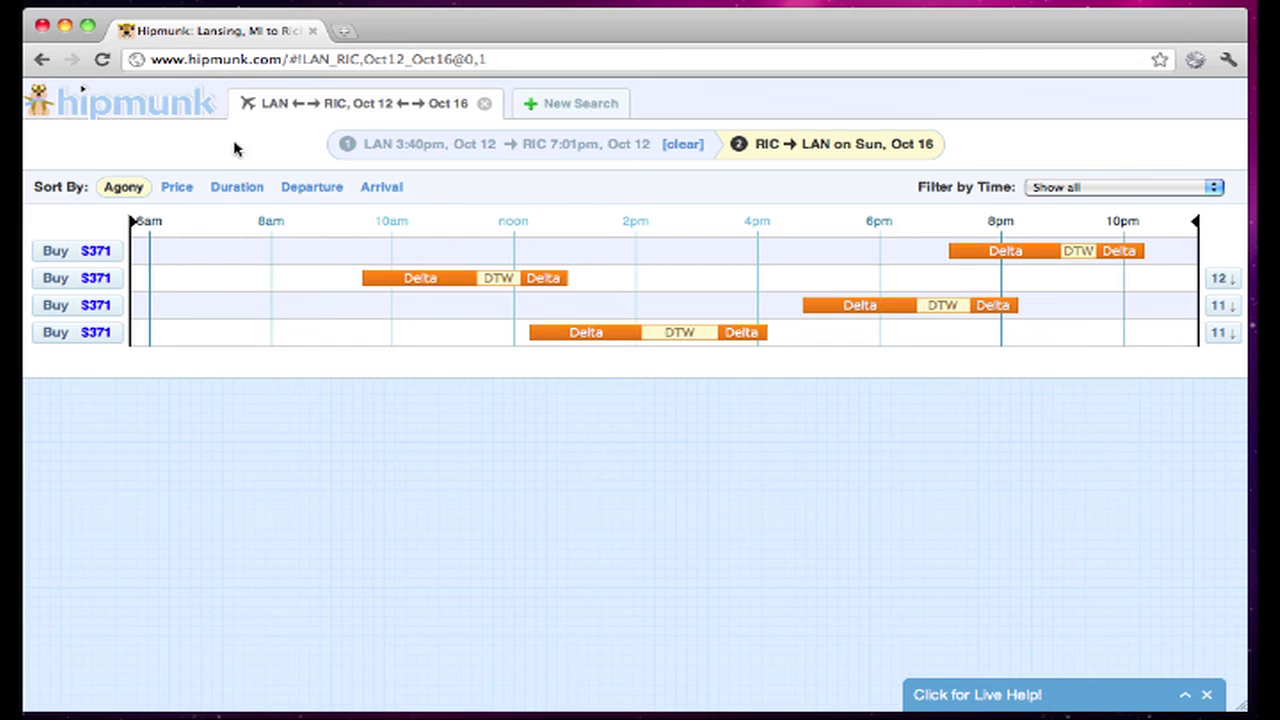
left_click(99, 110)
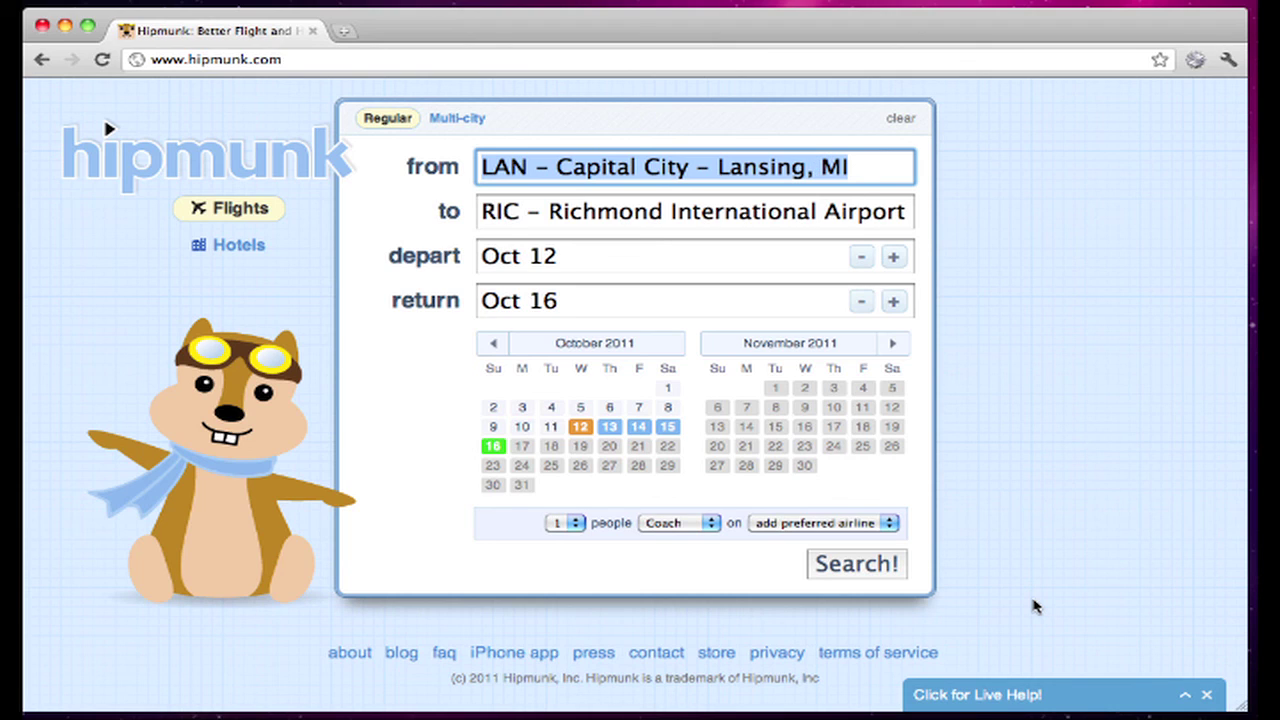
left_click(690, 718)
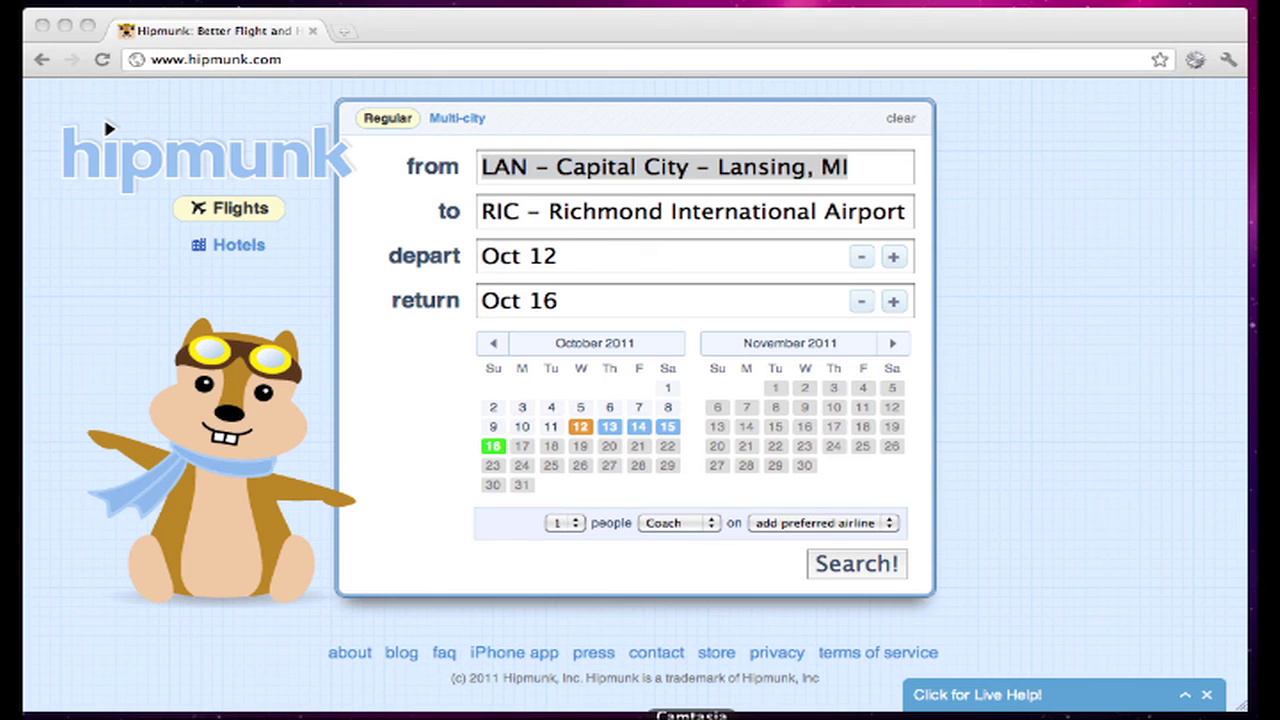